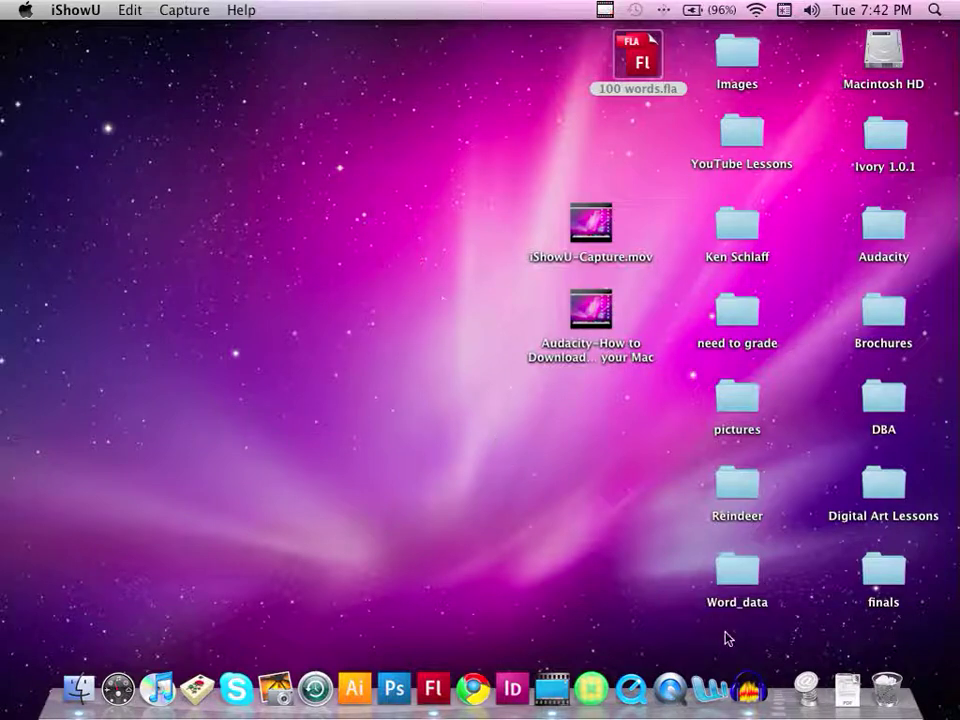
Step: Launch Audacity from the Dock
{"action": "left_click", "coordinate": [748, 690]}
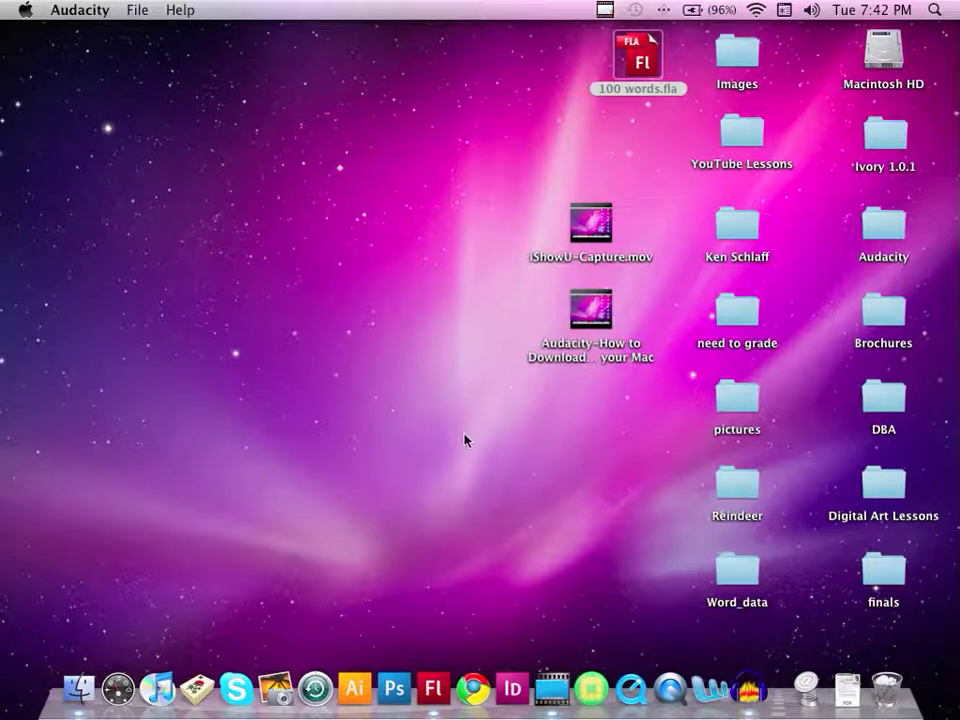
Step: Create a new Audacity project, shift its window right, and start recording a voice clip
{"action": "left_click", "coordinate": [137, 10]}
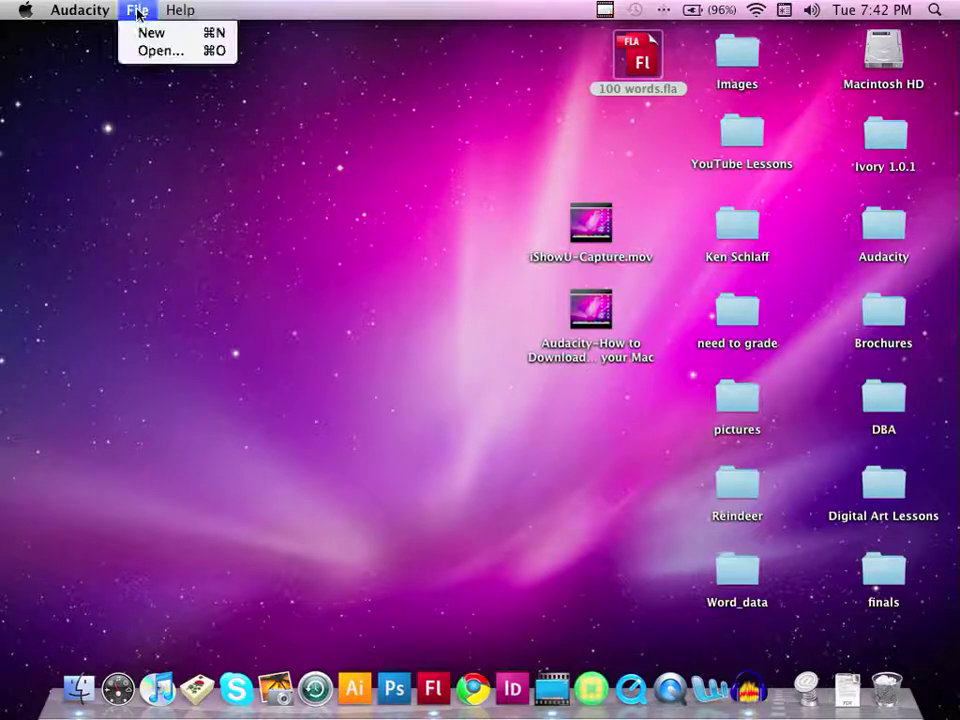
{"action": "left_click", "coordinate": [150, 33]}
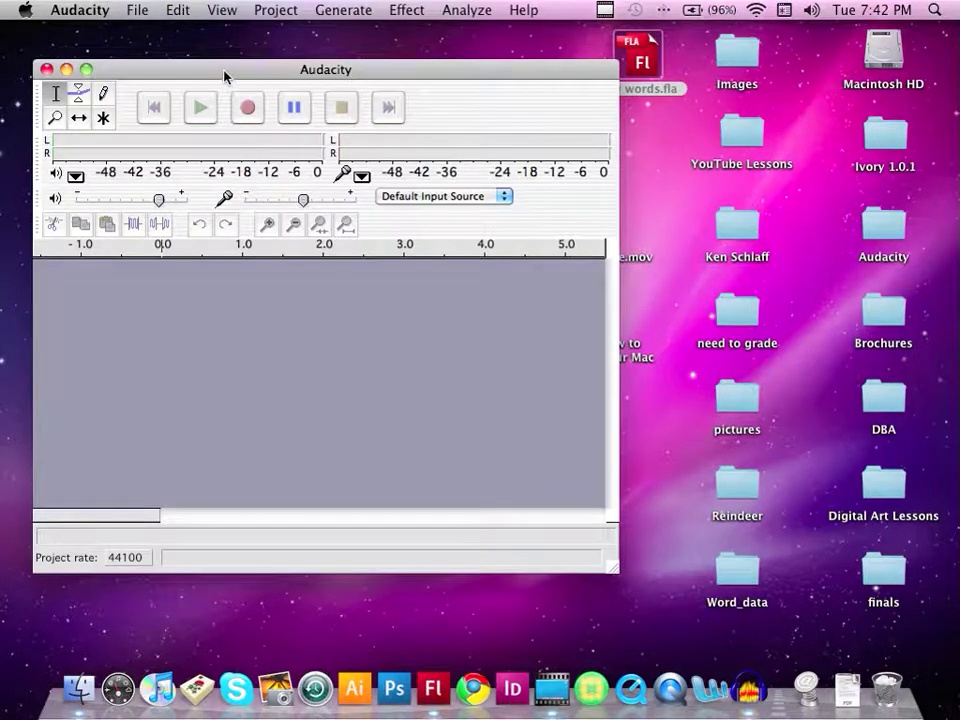
{"action": "left_click_drag", "start_coordinate": [225, 76], "coordinate": [335, 76]}
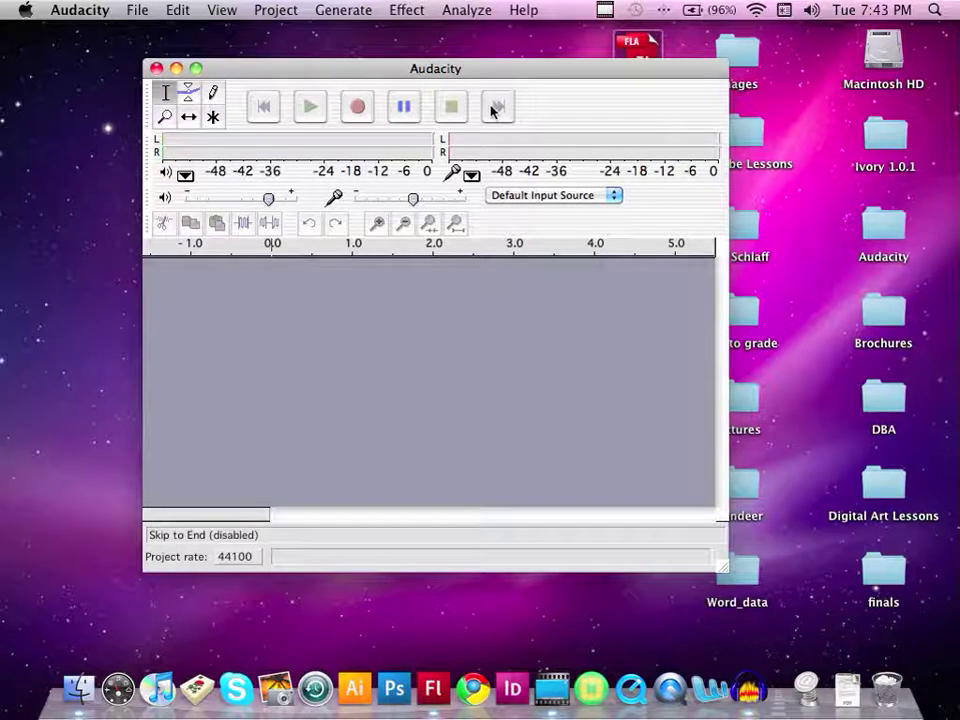
{"action": "left_click", "coordinate": [359, 108]}
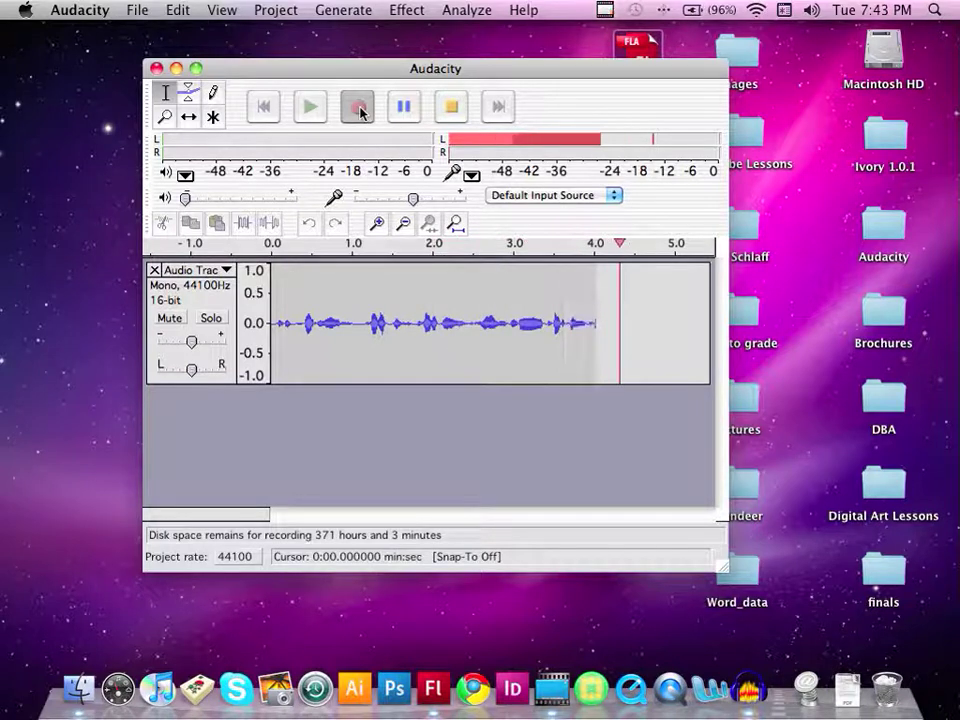
Step: Stop recording and play back the captured speech clip
{"action": "left_click", "coordinate": [449, 110]}
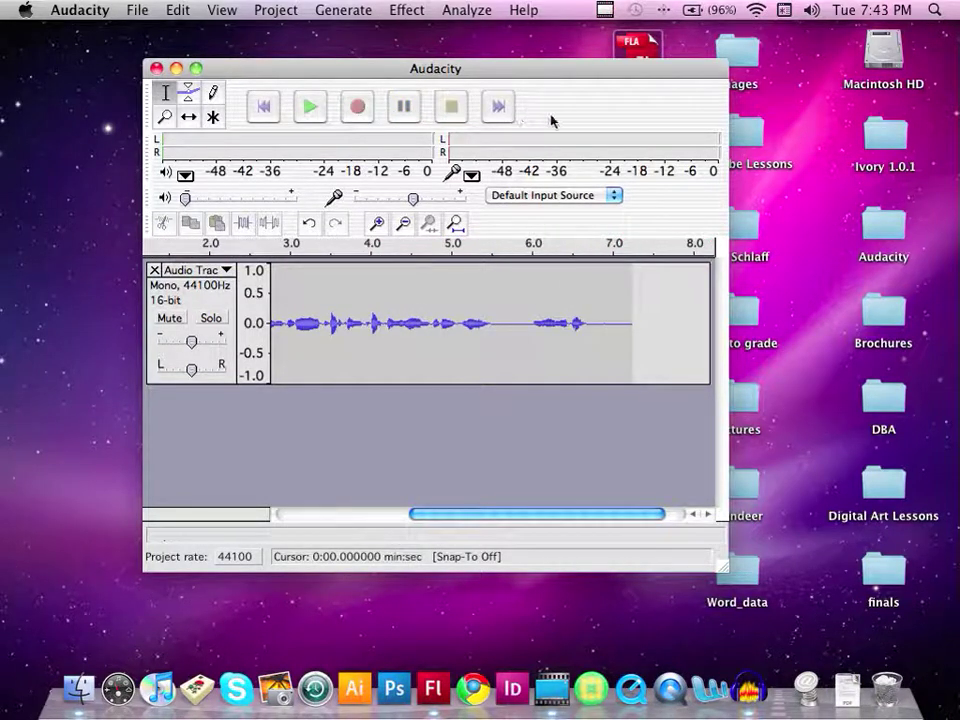
{"action": "left_click", "coordinate": [310, 106]}
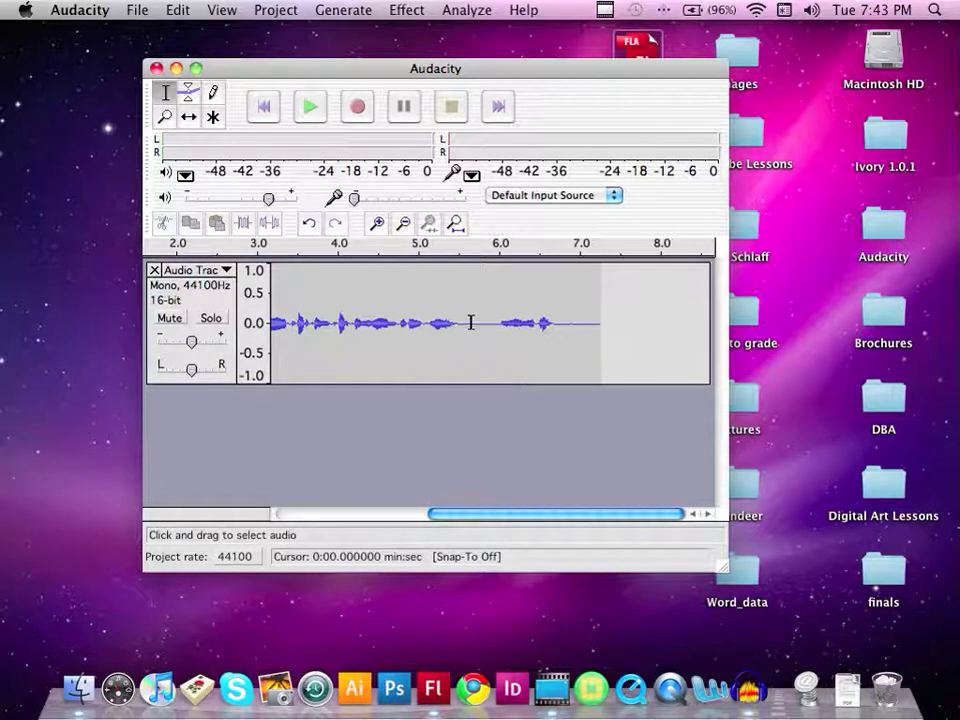
Step: Export the clip as a WAV named 'test sound.wav' on the Desktop, then close the project window
{"action": "left_click", "coordinate": [137, 11]}
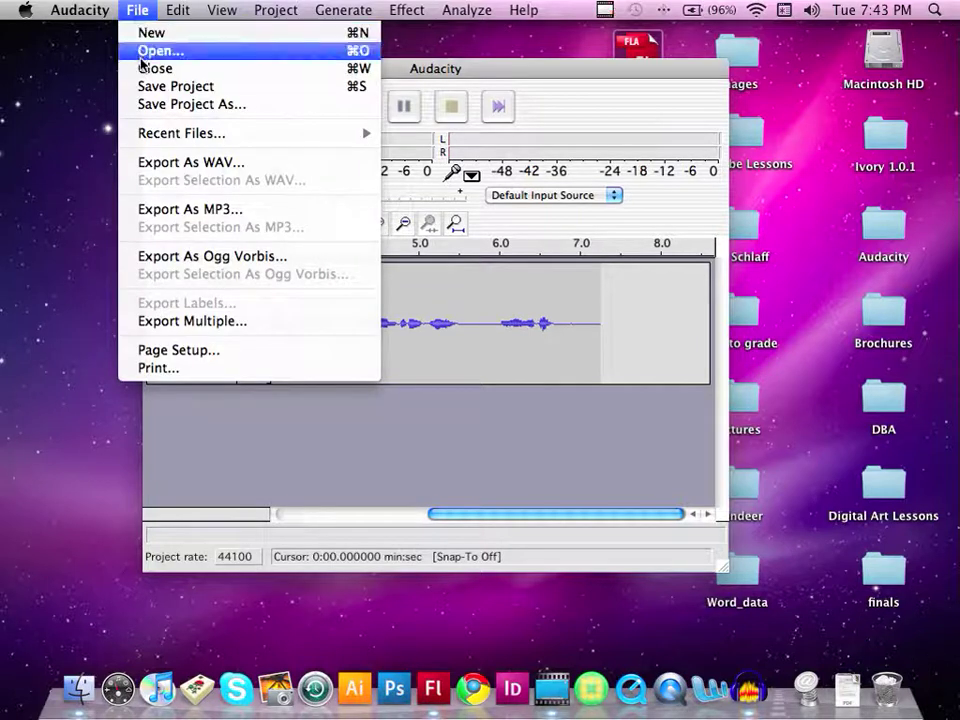
{"action": "left_click", "coordinate": [150, 163]}
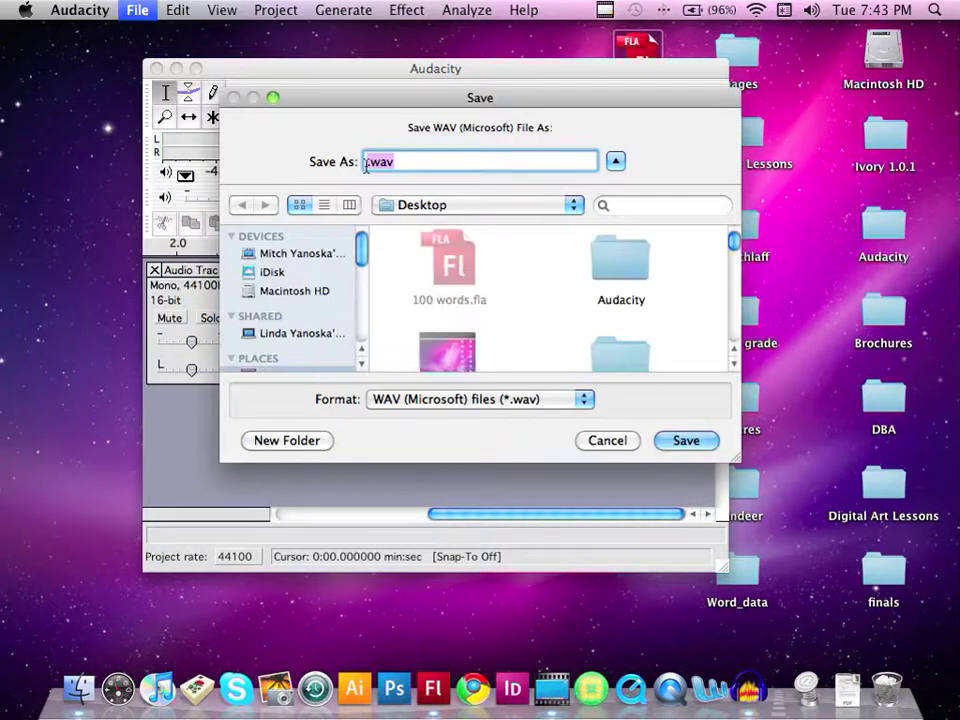
{"action": "left_click", "coordinate": [366, 162]}
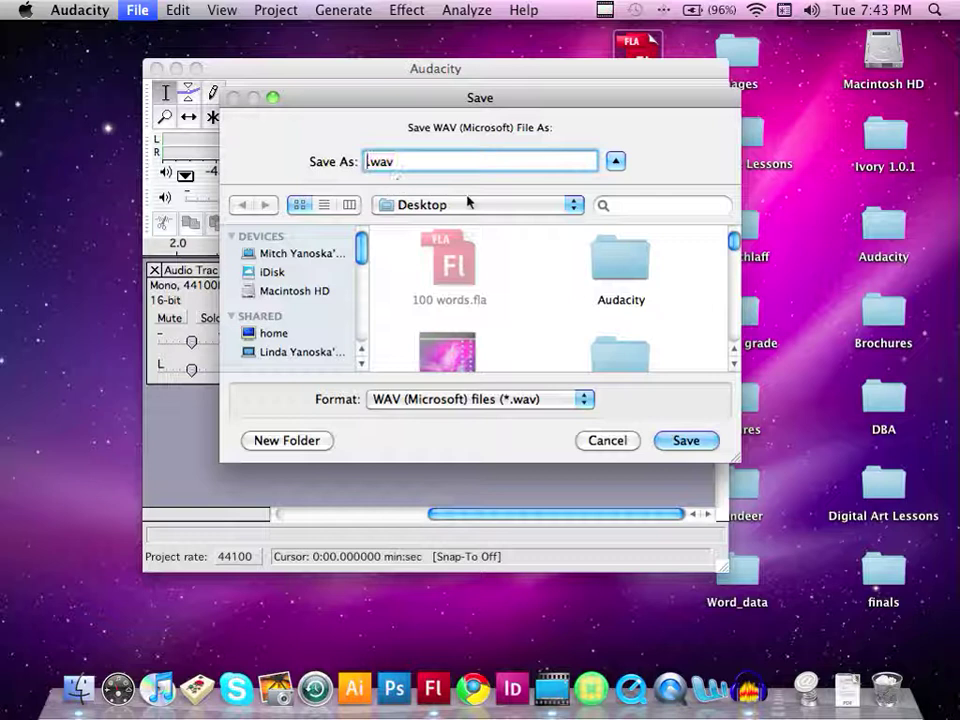
{"action": "type", "text": "te"}
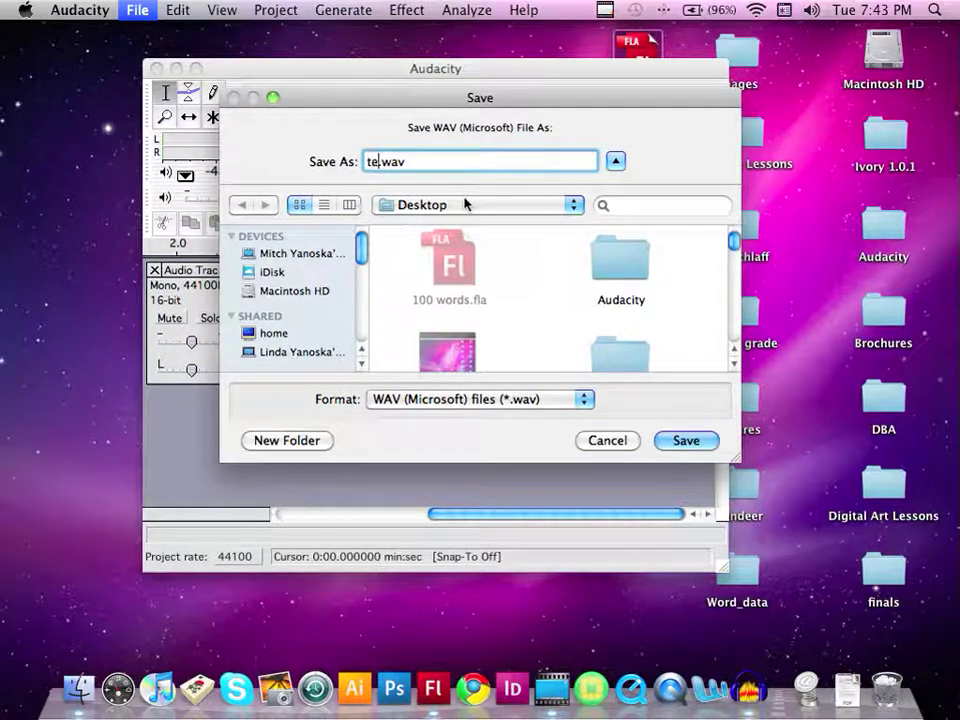
{"action": "type", "text": "st"}
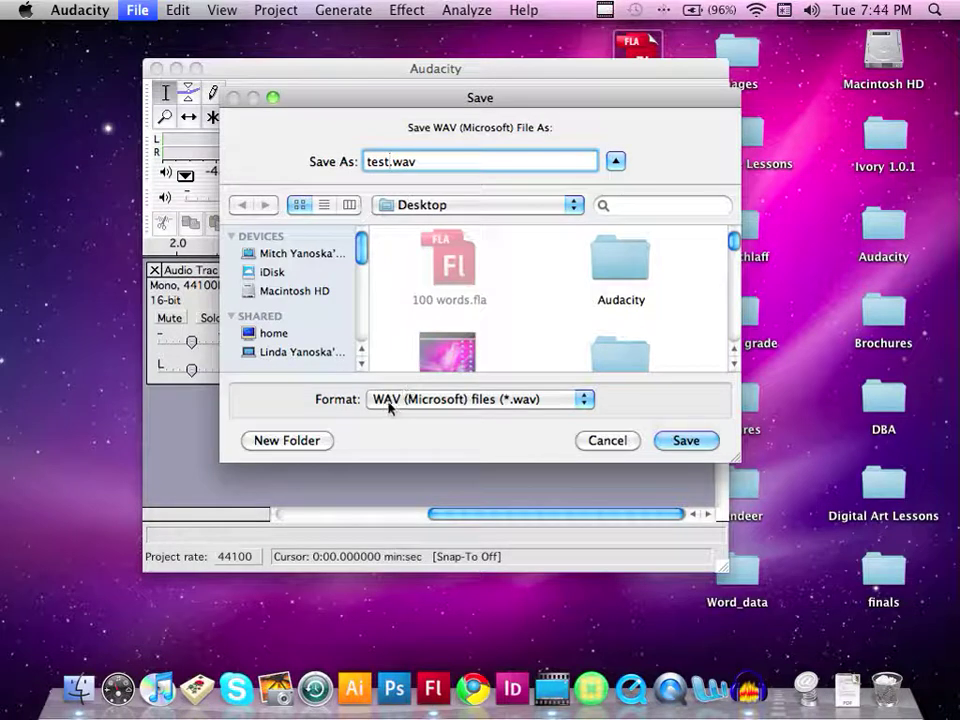
{"action": "left_click", "coordinate": [388, 163]}
{"action": "type", "text": "ou"}
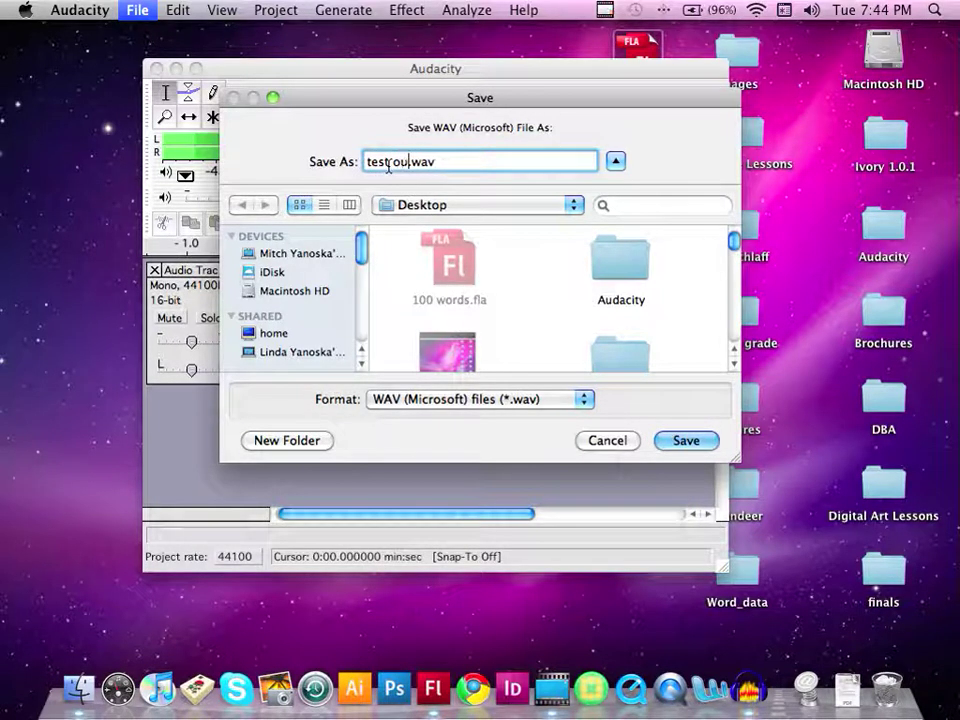
{"action": "type", "text": "s"}
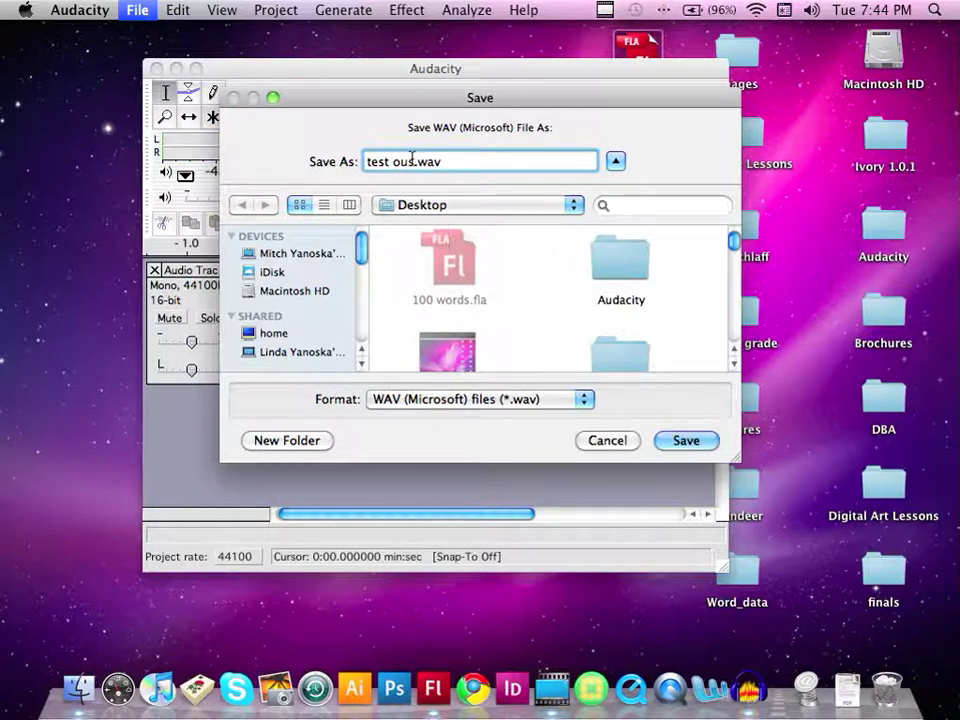
{"action": "key", "text": "BackSpace"}
{"action": "key", "text": "BackSpace"}
{"action": "key", "text": "BackSpace"}
{"action": "type", "text": "sou"}
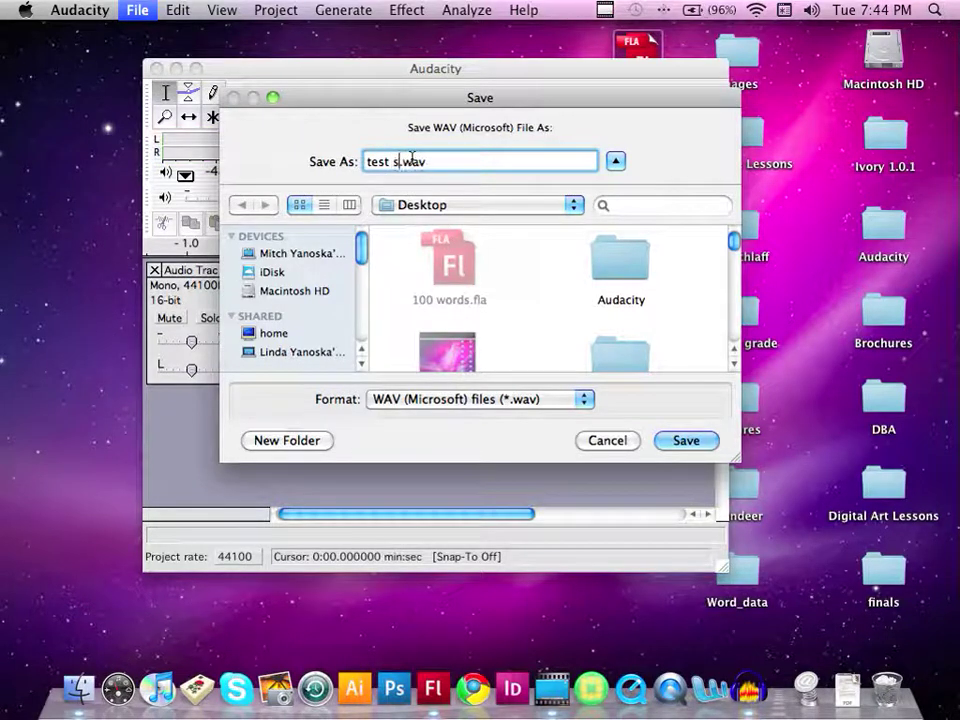
{"action": "type", "text": "nd"}
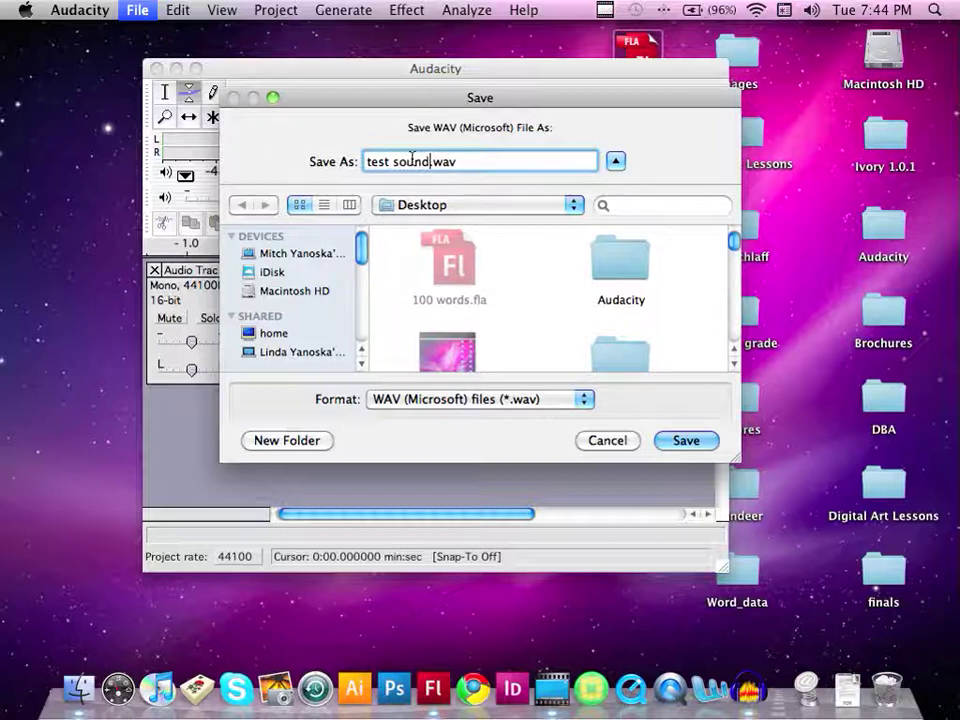
{"action": "left_click", "coordinate": [690, 449]}
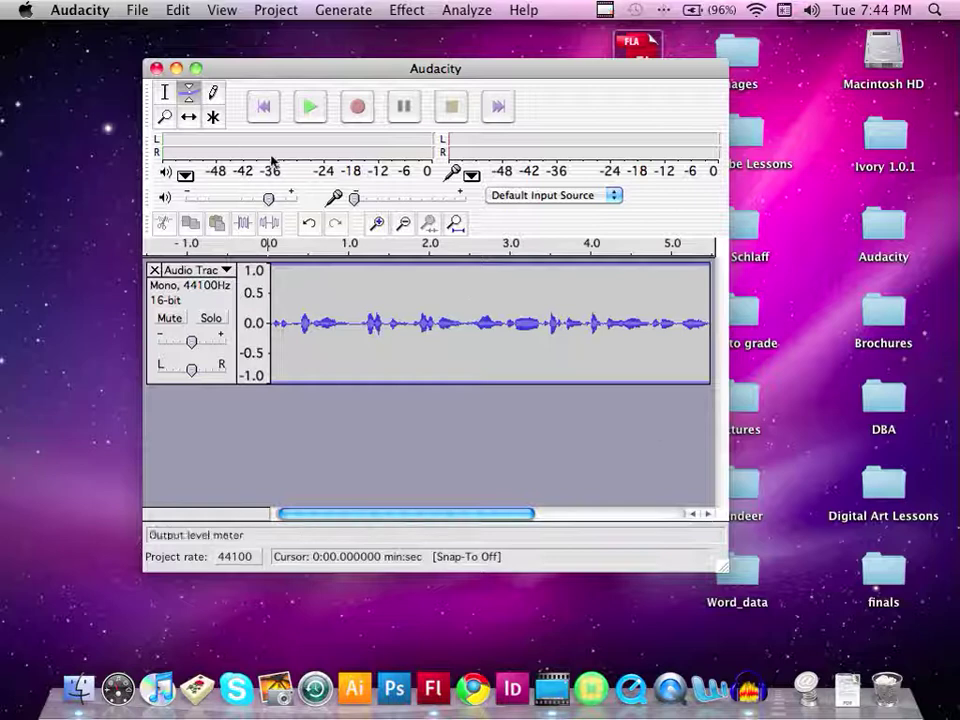
{"action": "left_click_drag", "start_coordinate": [254, 76], "coordinate": [236, 17]}
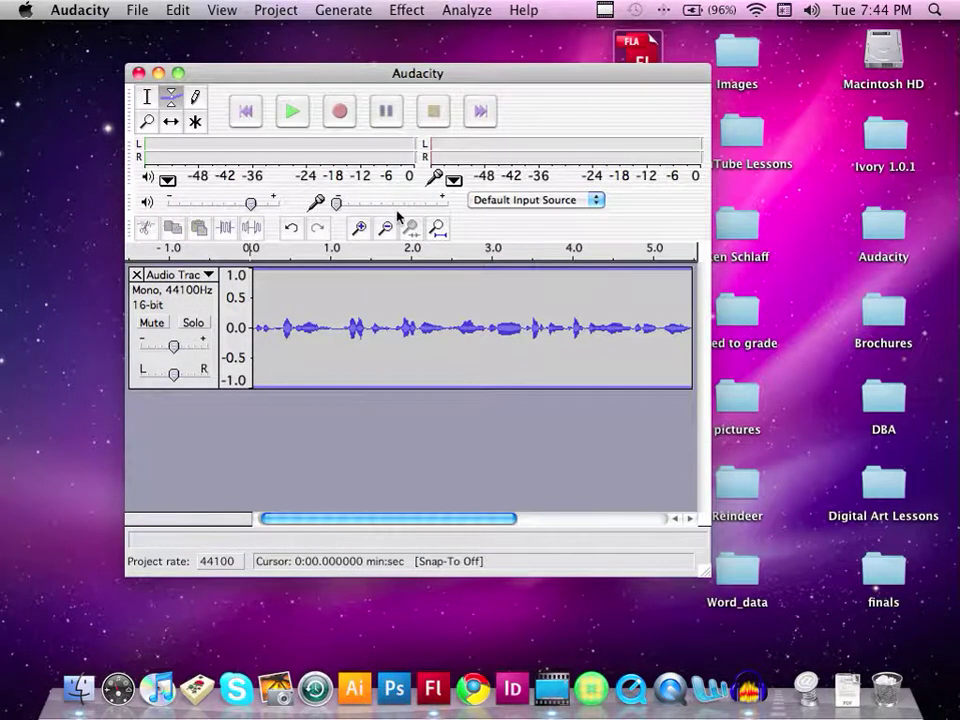
{"action": "left_click", "coordinate": [155, 74]}
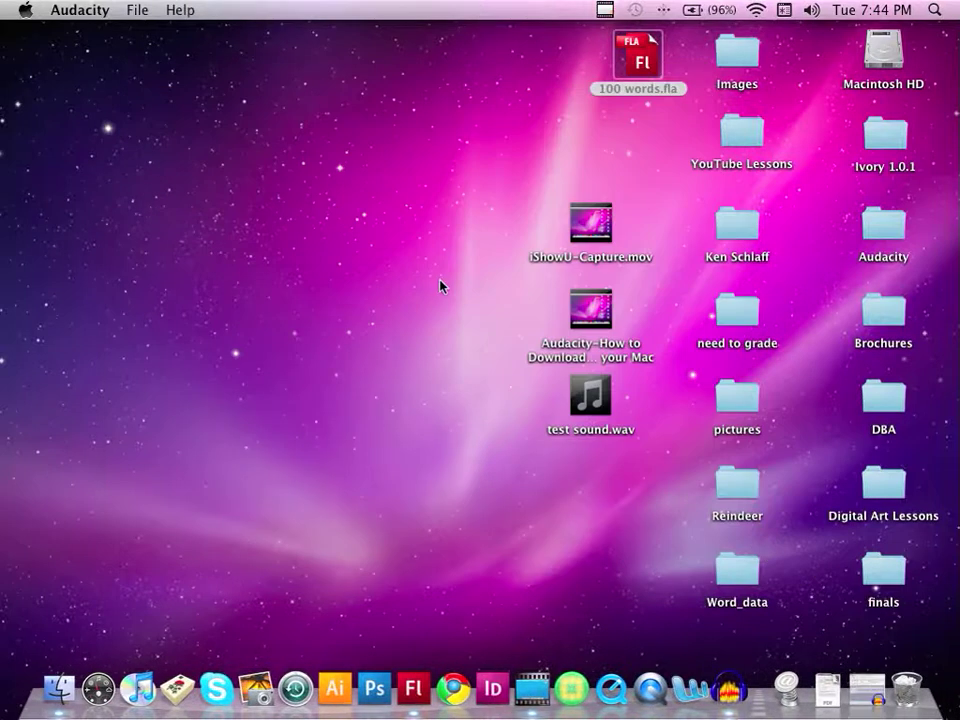
Step: Play test sound.wav in iTunes to check the 0:07 clip, then close iTunes
{"action": "double_click", "coordinate": [590, 405]}
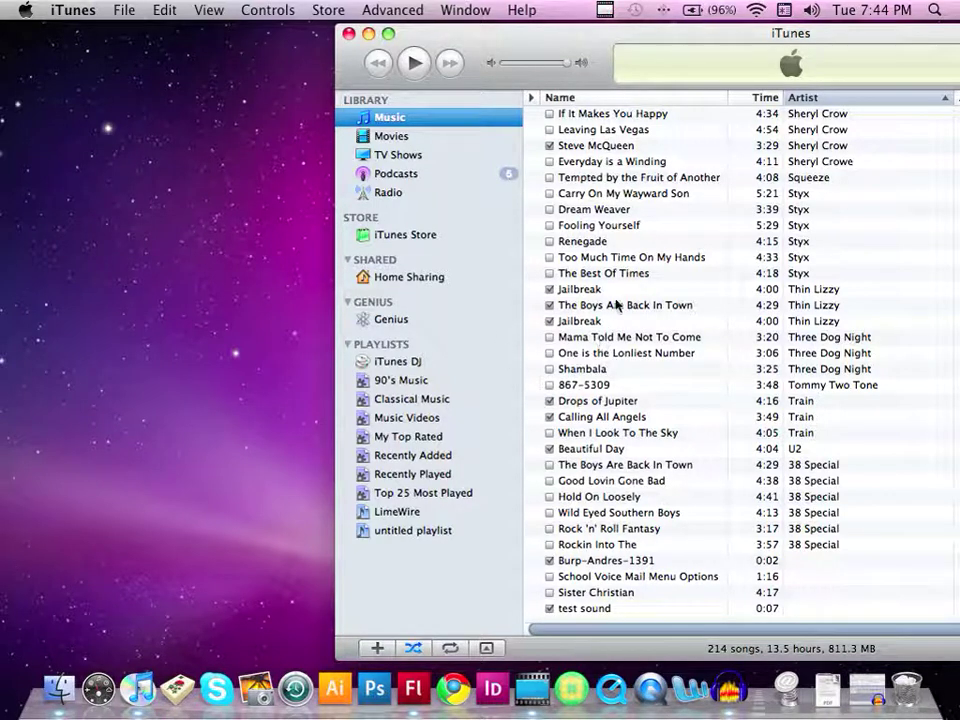
{"action": "left_click", "coordinate": [349, 35]}
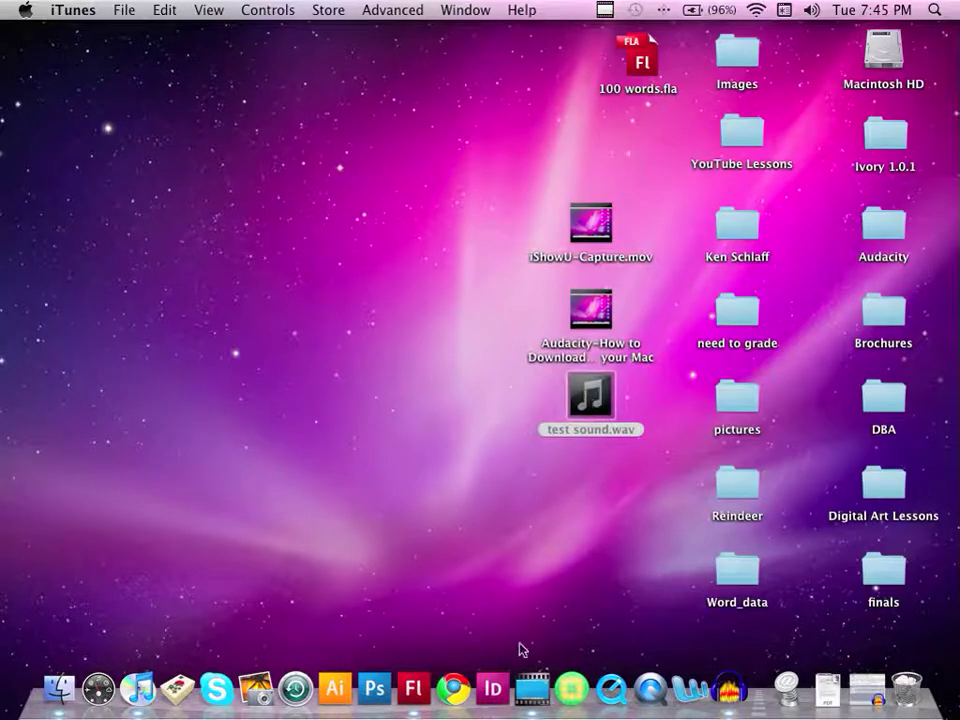
Step: Launch Flash and create a new ActionScript 3.0 document
{"action": "left_click", "coordinate": [414, 689]}
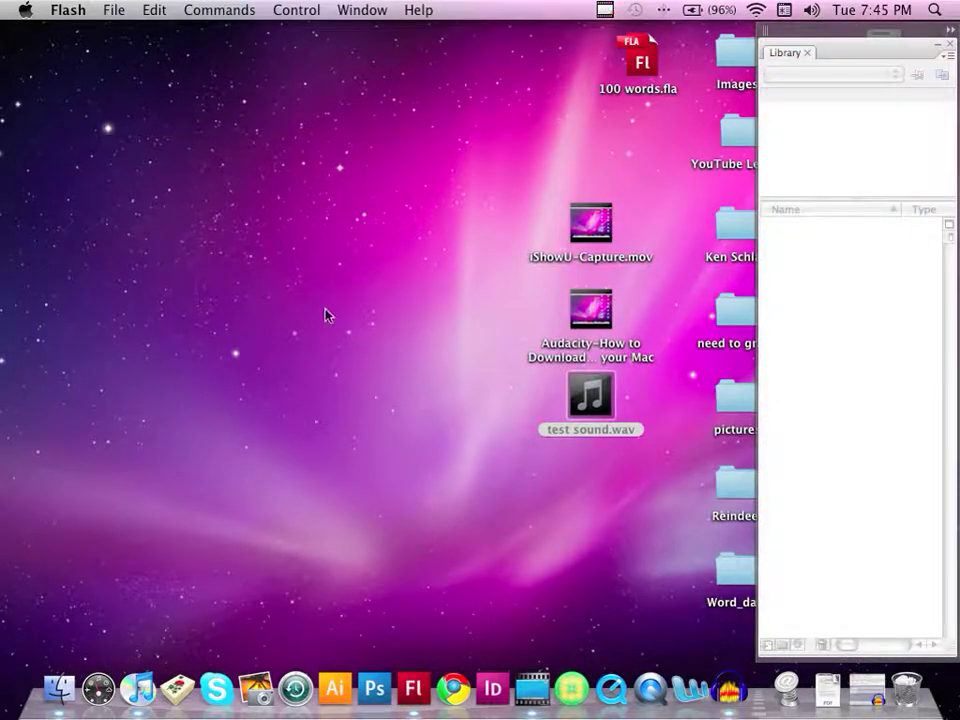
{"action": "left_click", "coordinate": [113, 10]}
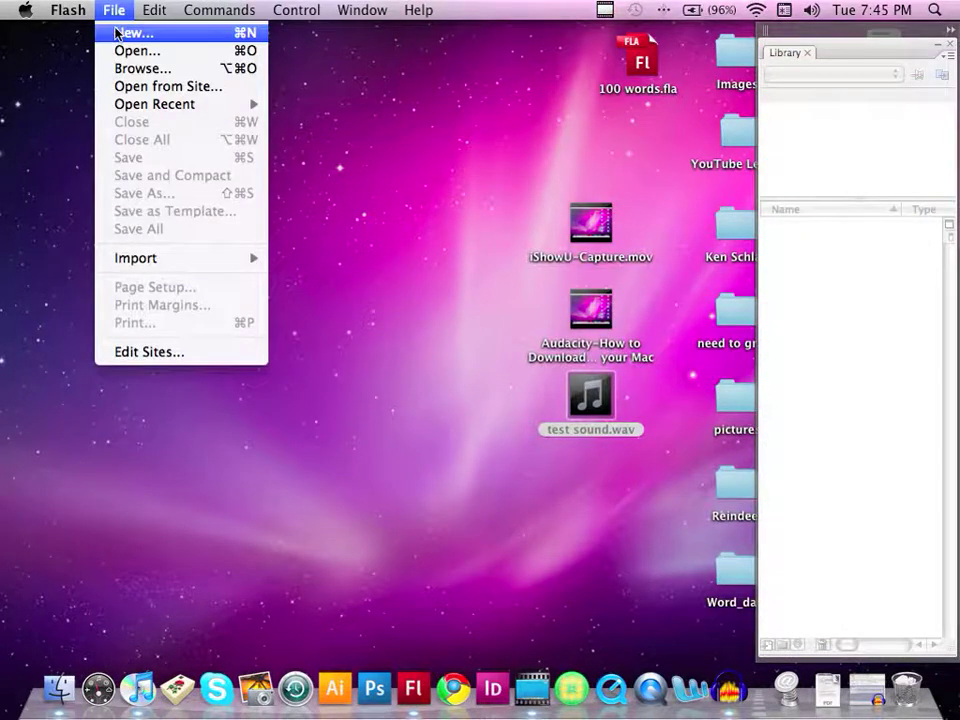
{"action": "left_click", "coordinate": [117, 34]}
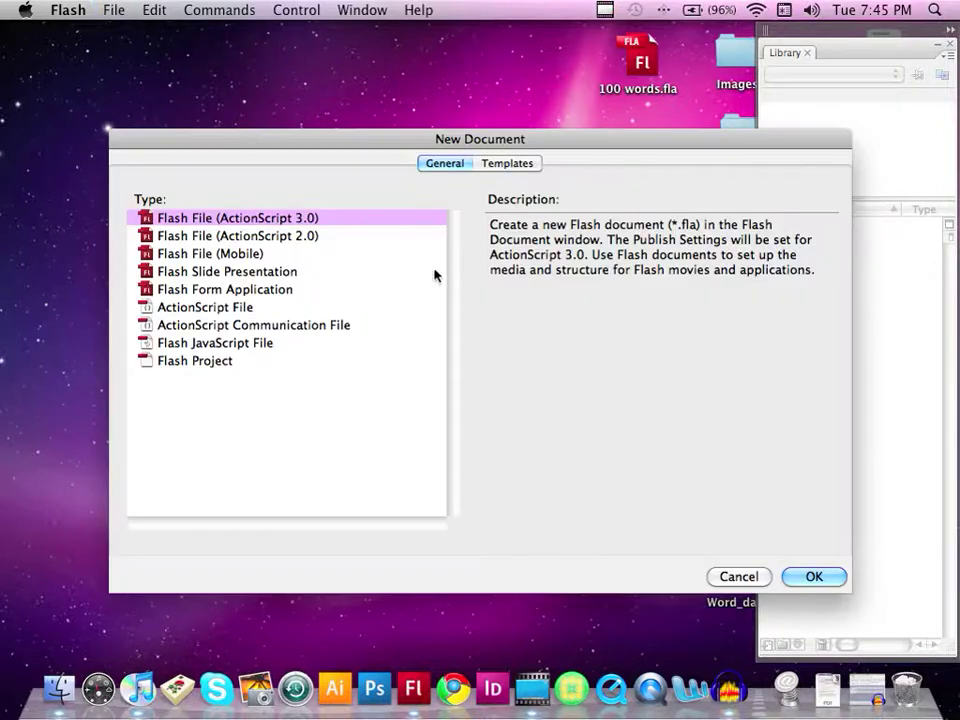
{"action": "left_click", "coordinate": [820, 579]}
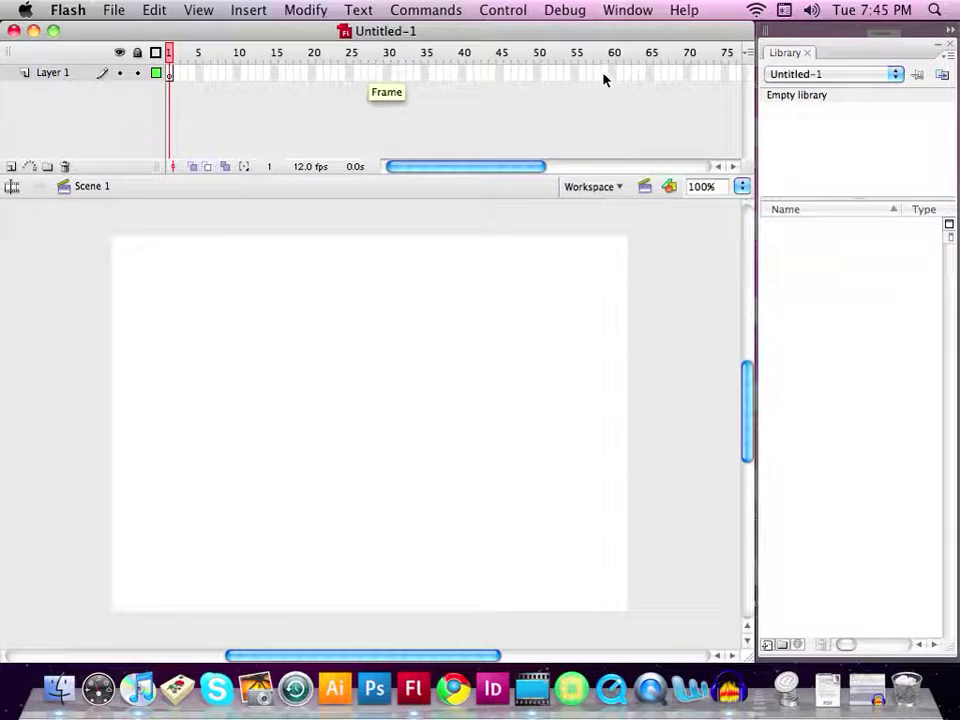
Step: Insert a keyframe at frame 75 on Layer 1, then return to frame 1
{"action": "left_click", "coordinate": [727, 72]}
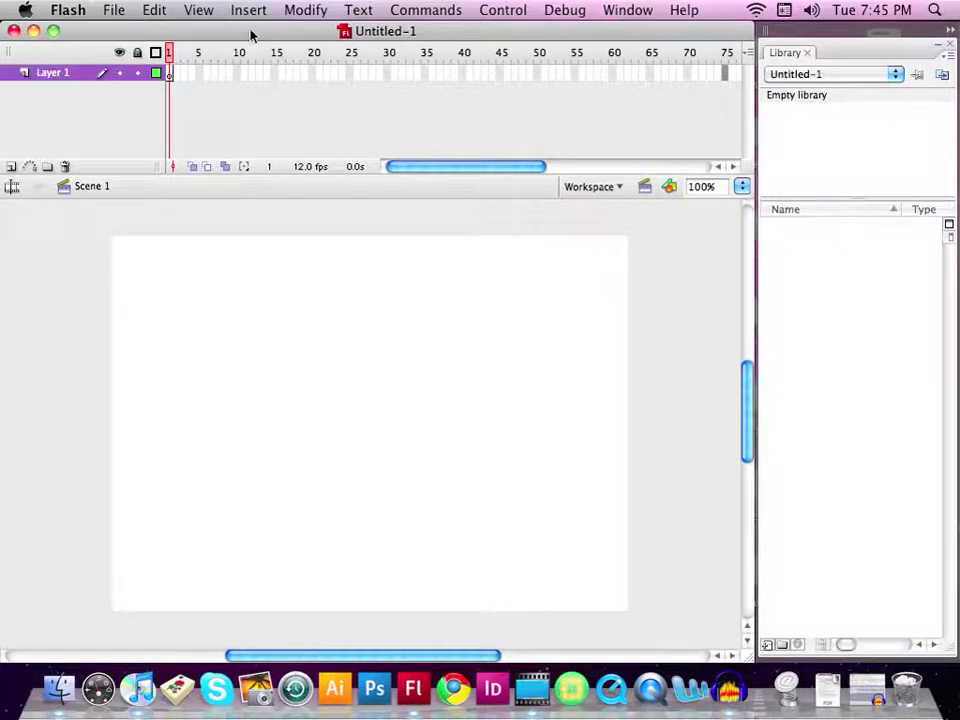
{"action": "left_click", "coordinate": [242, 12]}
{"action": "mouse_move", "coordinate": [300, 62]}
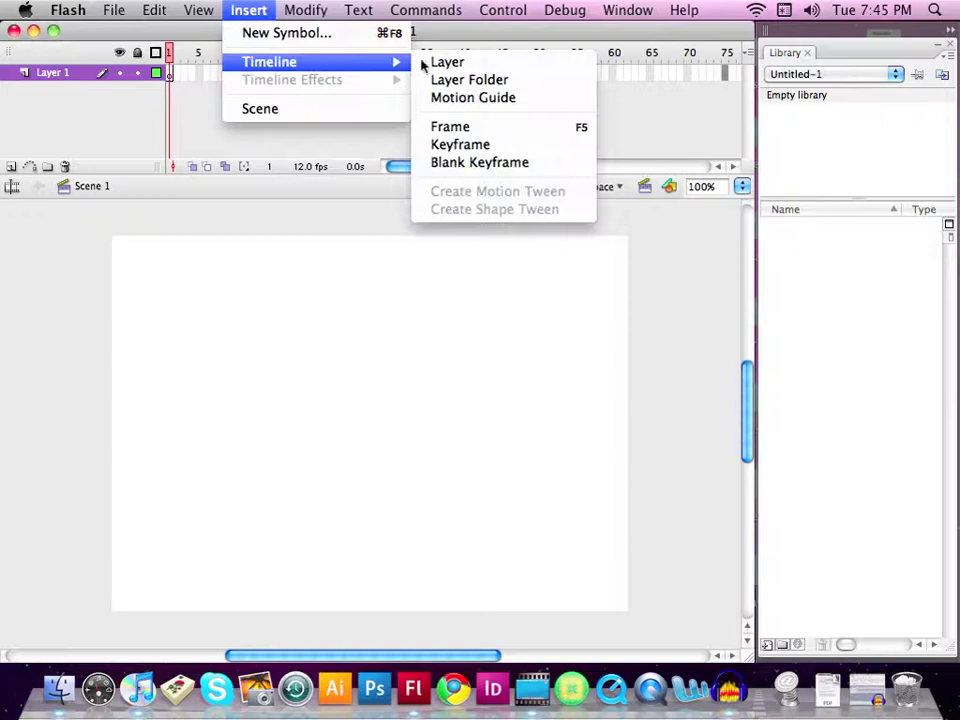
{"action": "left_click", "coordinate": [527, 148]}
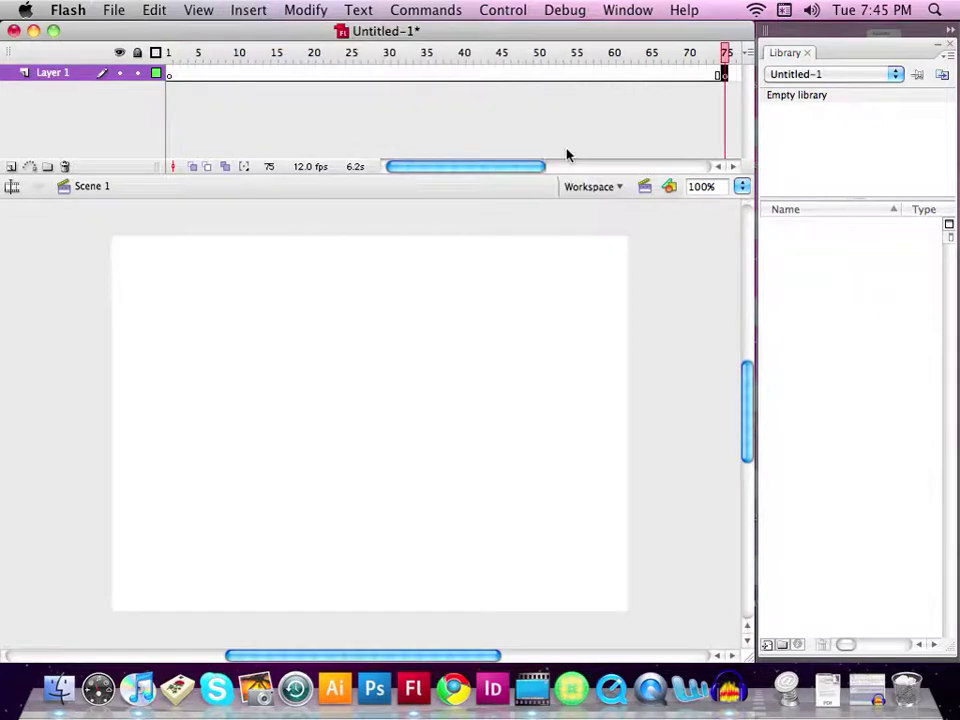
{"action": "left_click", "coordinate": [170, 72]}
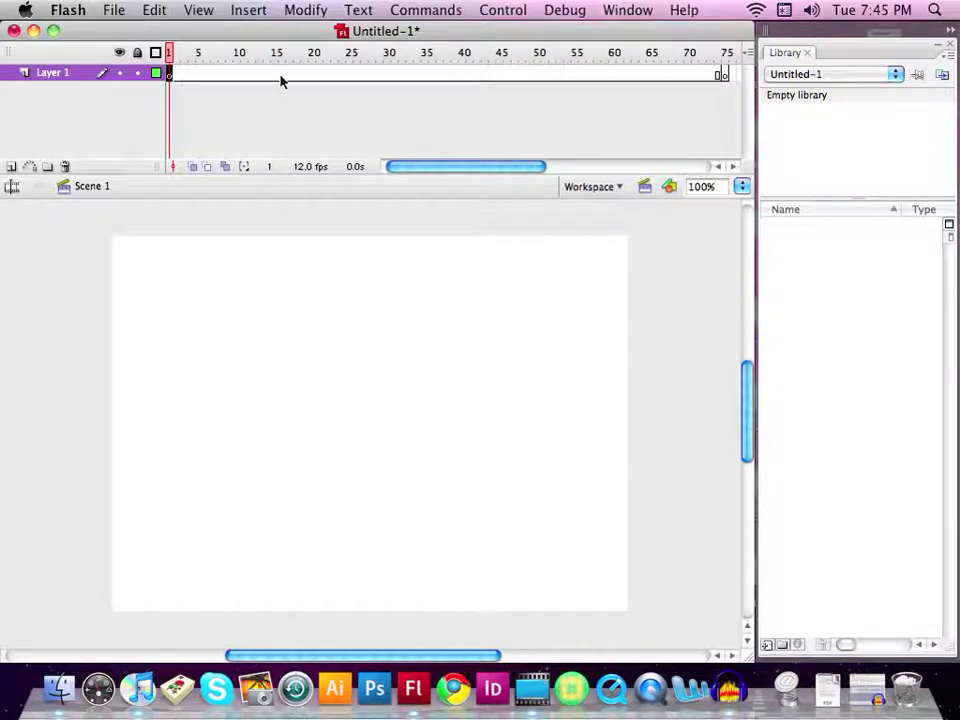
Step: Import test sound.wav from the Desktop into the Untitled-1 library
{"action": "left_click", "coordinate": [114, 11]}
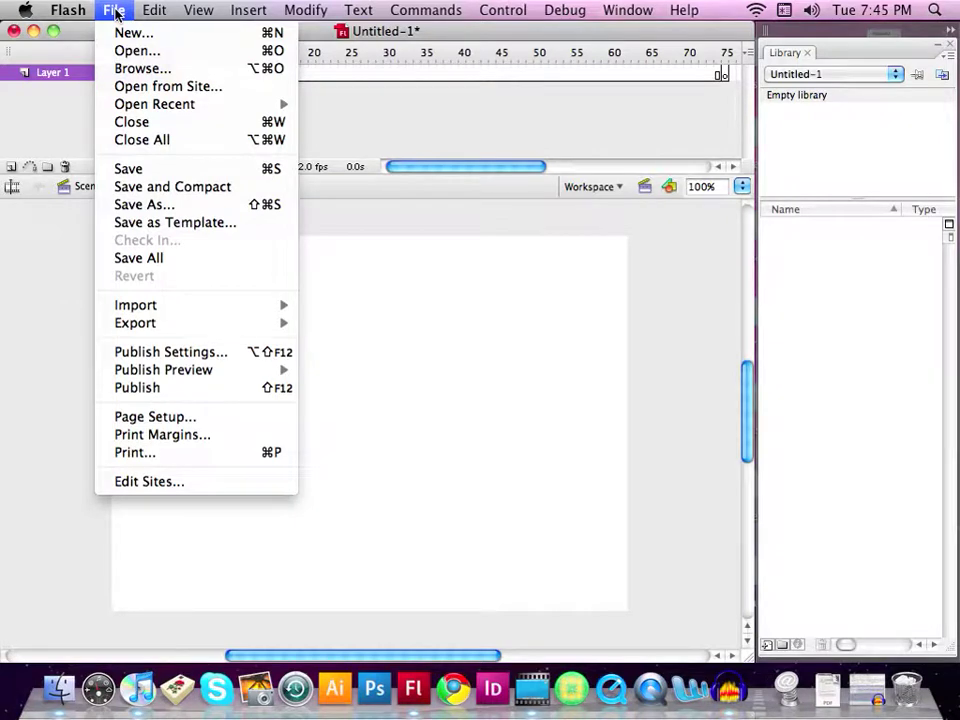
{"action": "mouse_move", "coordinate": [129, 308]}
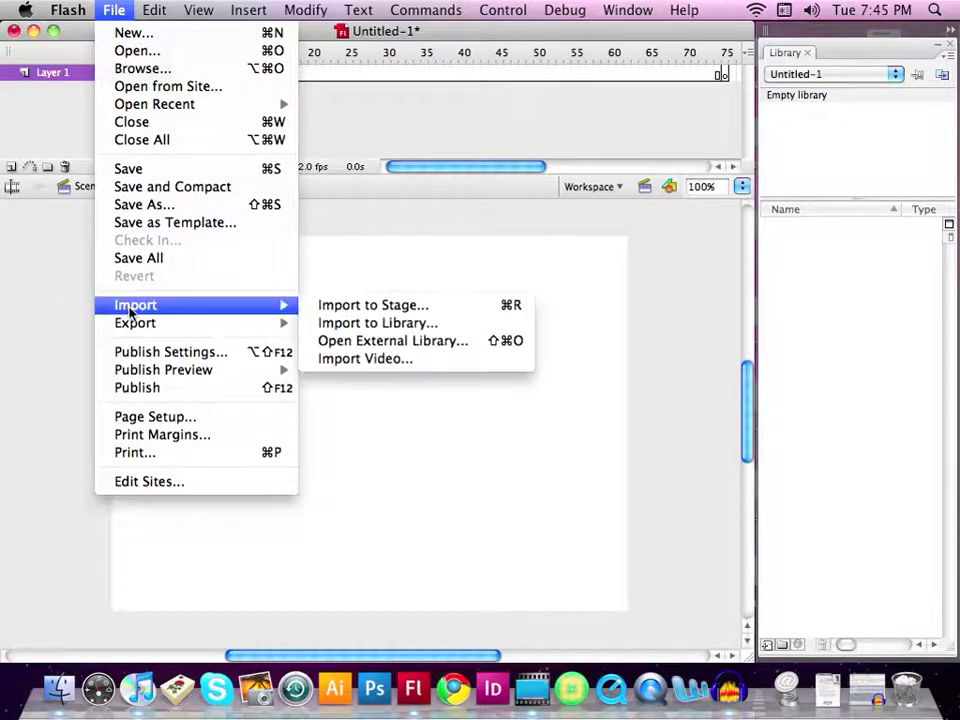
{"action": "left_click", "coordinate": [348, 324]}
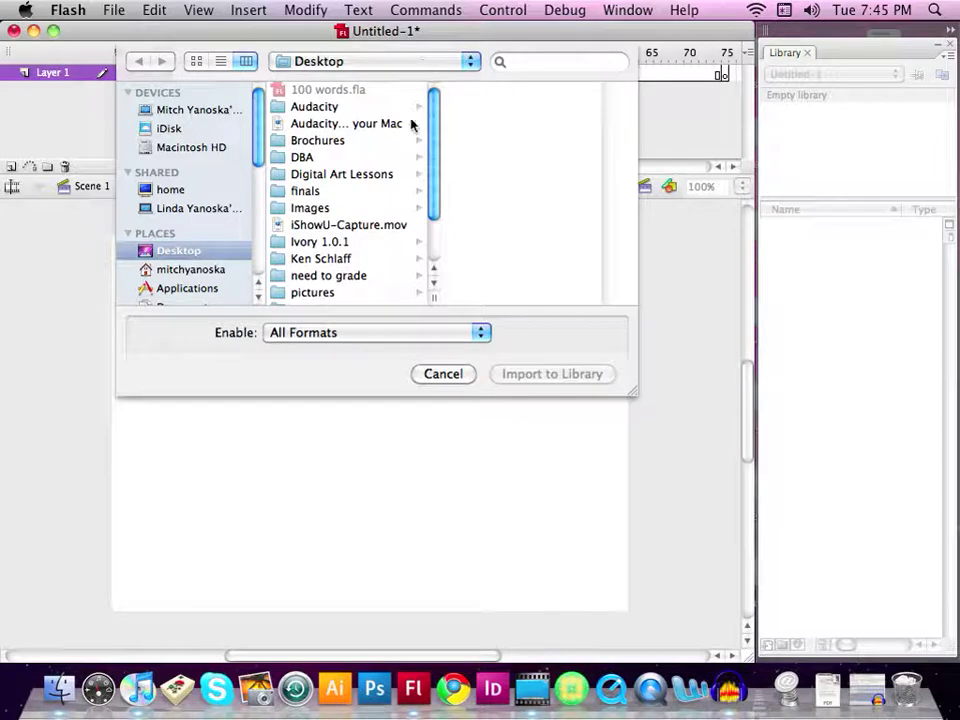
{"action": "left_click_drag", "start_coordinate": [434, 122], "coordinate": [431, 180]}
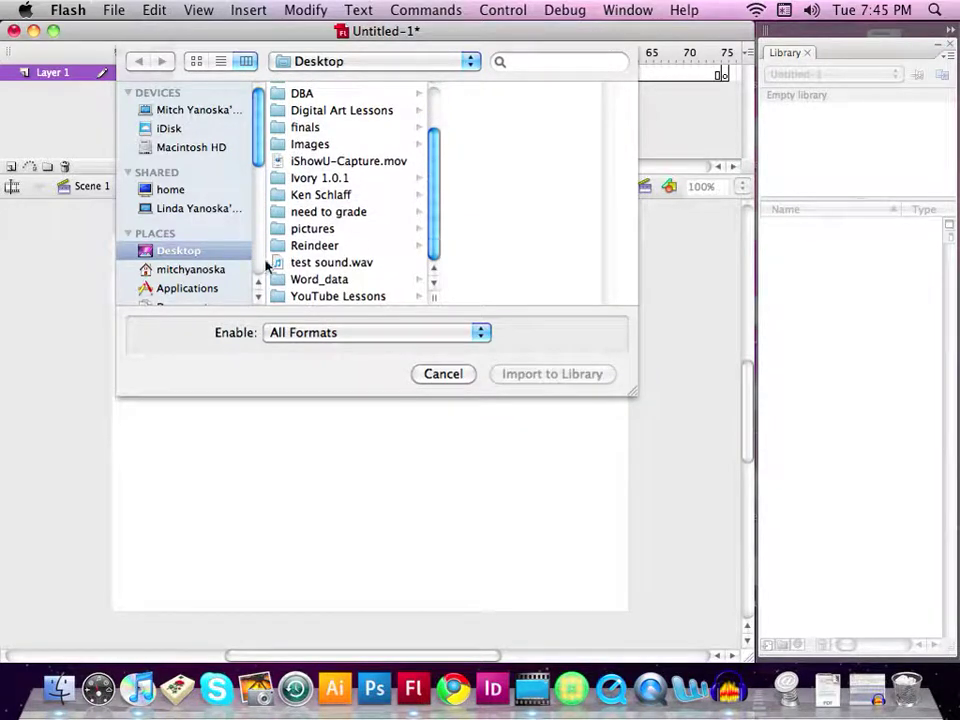
{"action": "left_click", "coordinate": [349, 262]}
{"action": "left_click", "coordinate": [553, 375]}
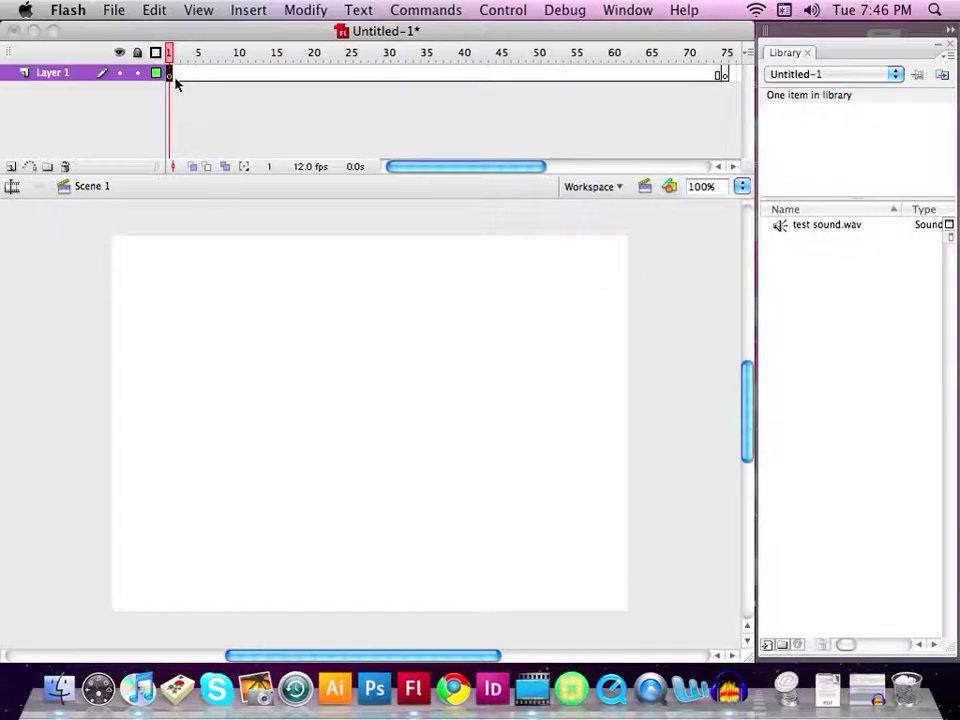
Step: Place test sound.wav from the Library onto Layer 1, then play the timeline from frame 1
{"action": "left_click_drag", "start_coordinate": [810, 228], "coordinate": [357, 434]}
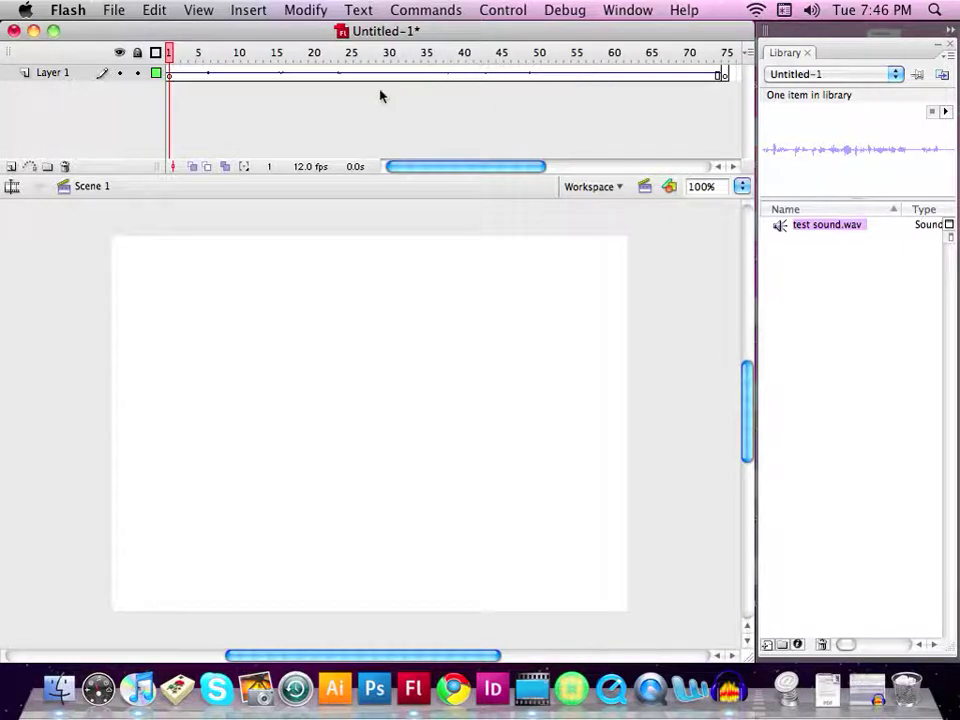
{"action": "left_click", "coordinate": [170, 78]}
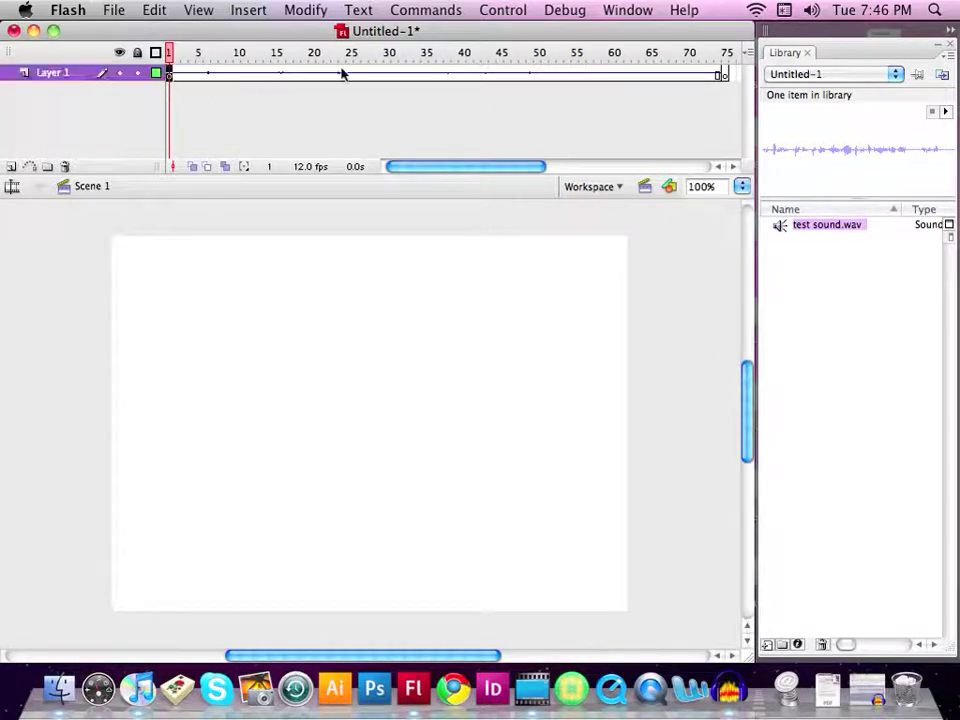
{"action": "left_click", "coordinate": [502, 11]}
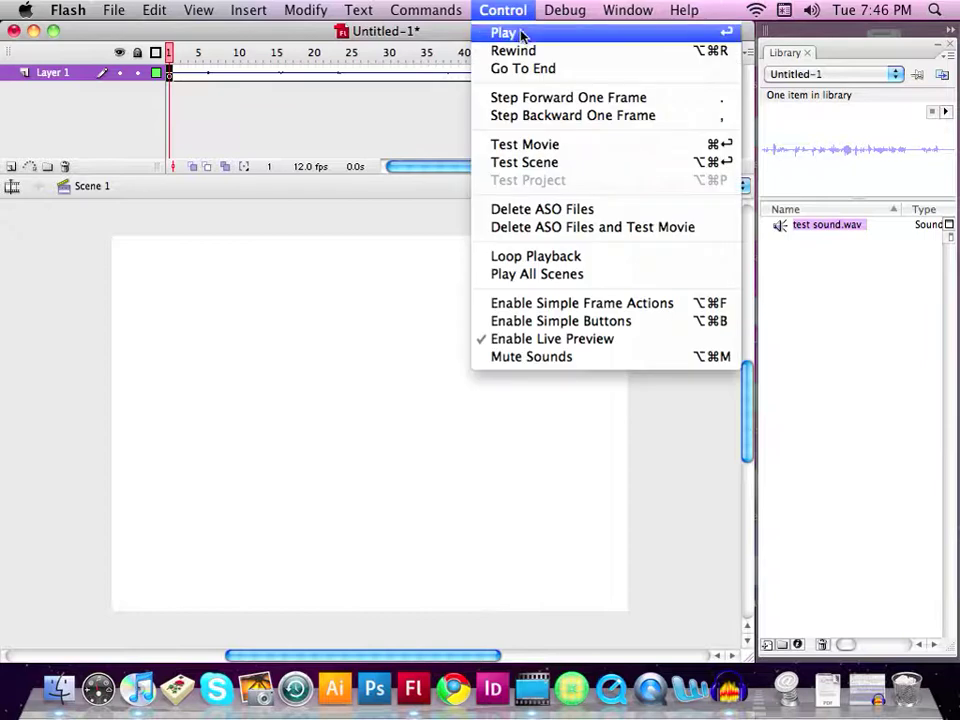
{"action": "left_click", "coordinate": [521, 35]}
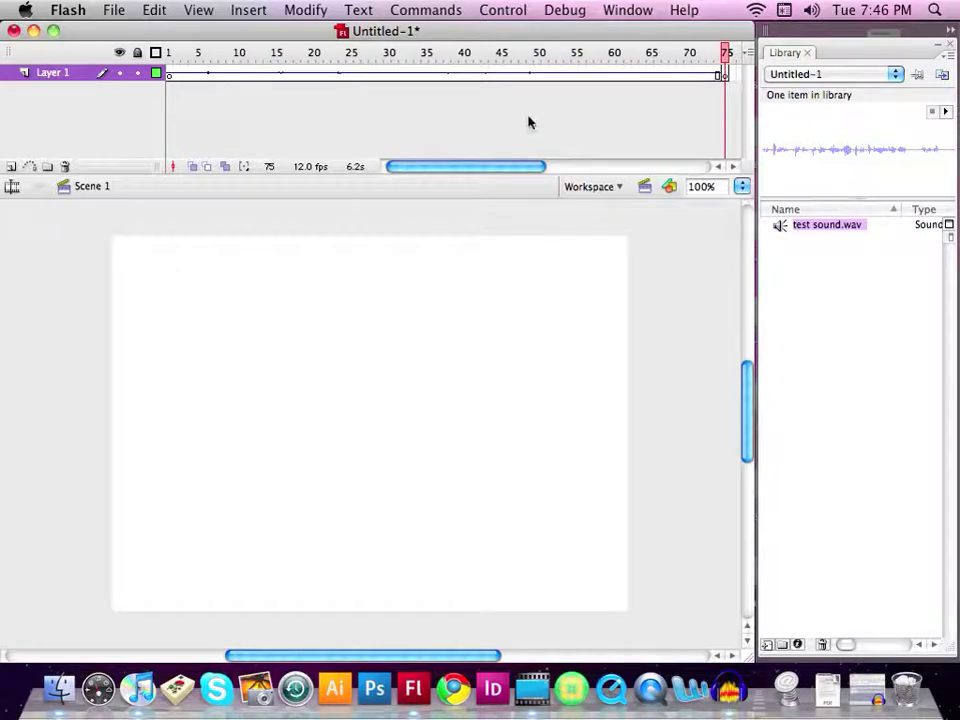
Step: Show the Properties panel for Layer 1's sound span and open Edit Envelope for test sound.wav
{"action": "left_click", "coordinate": [456, 78]}
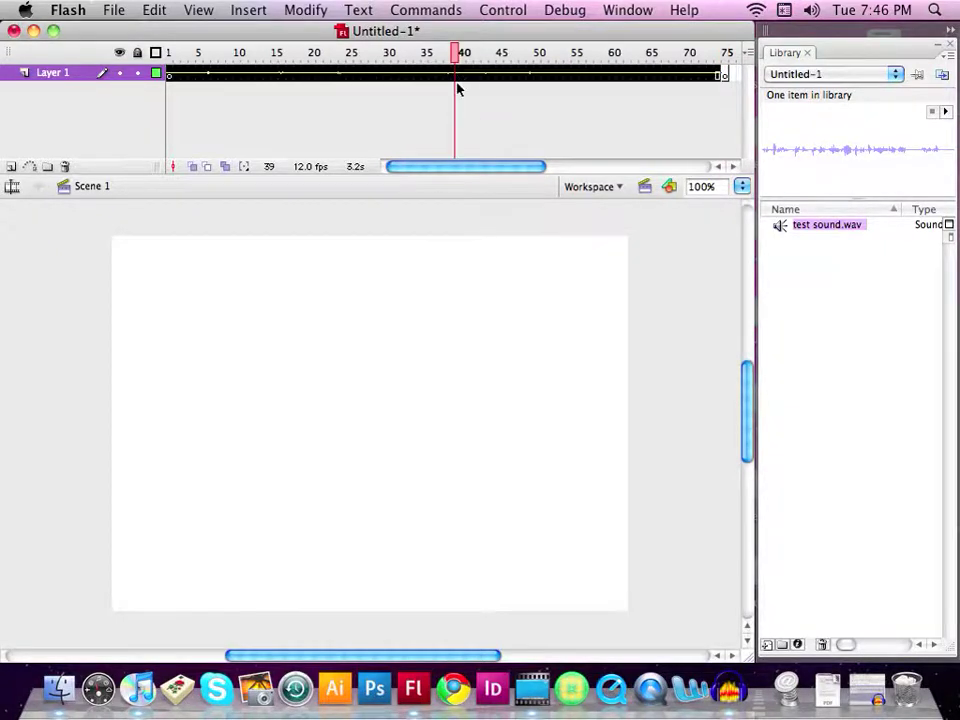
{"action": "left_click", "coordinate": [610, 12]}
{"action": "mouse_move", "coordinate": [692, 122]}
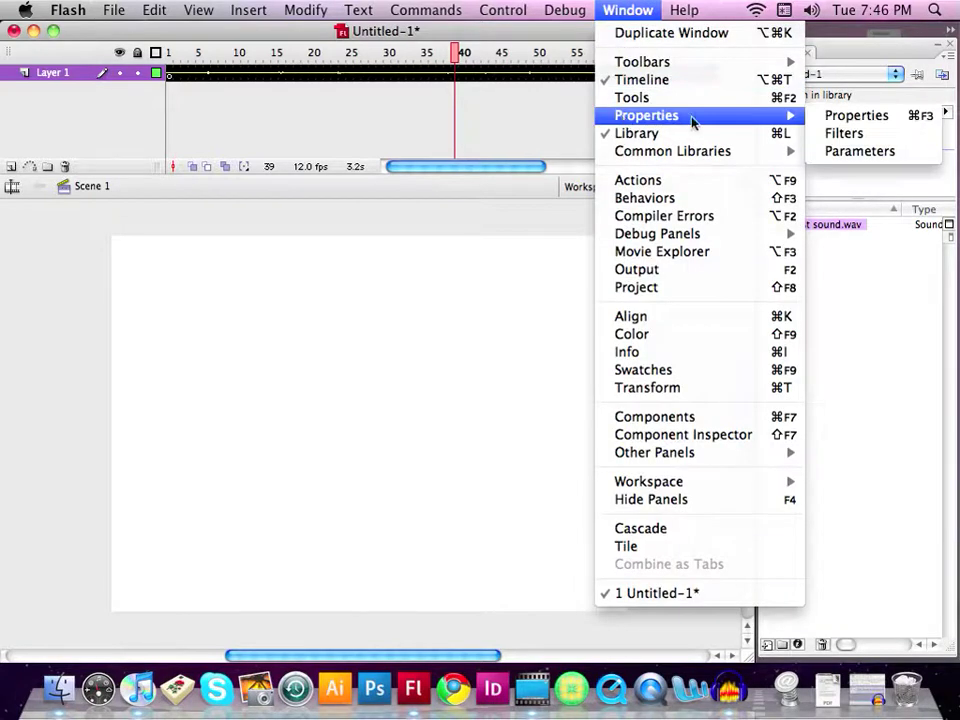
{"action": "left_click", "coordinate": [837, 119]}
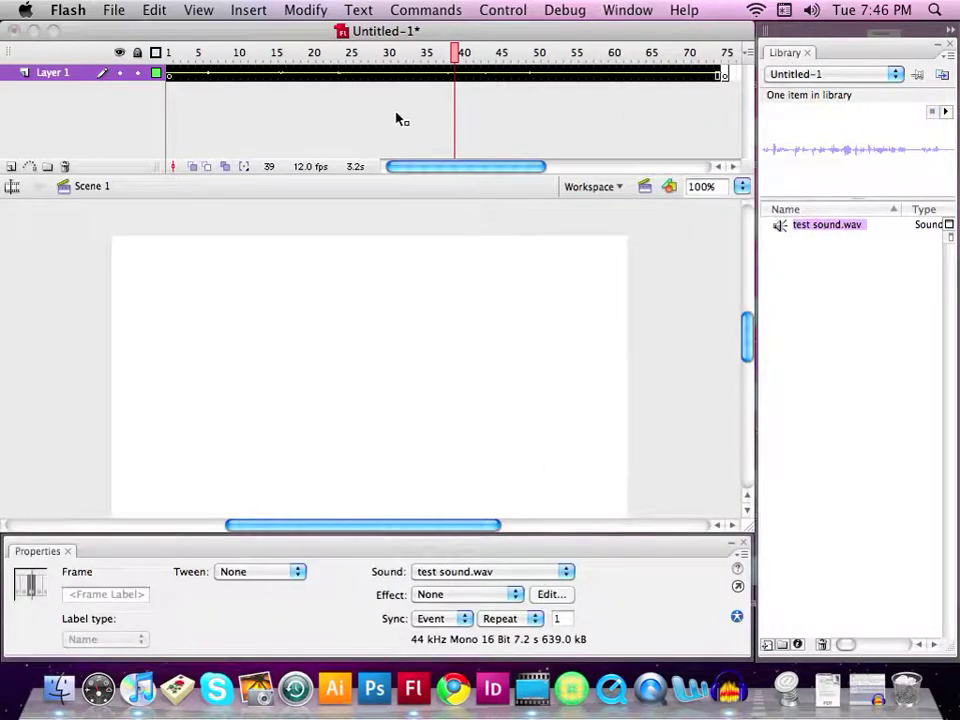
{"action": "left_click", "coordinate": [385, 107]}
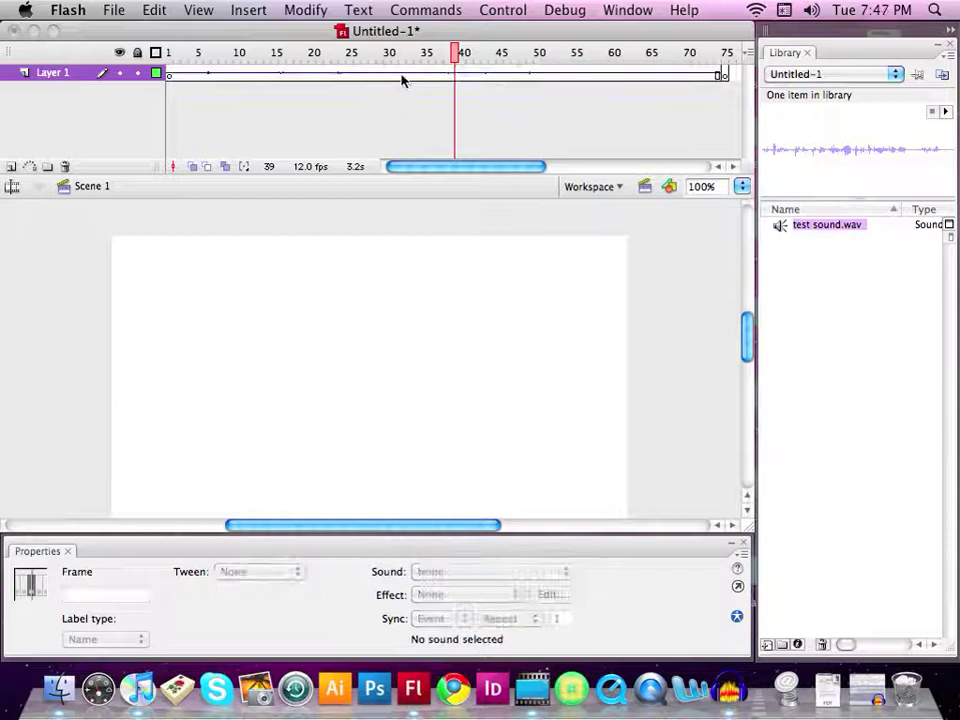
{"action": "double_click", "coordinate": [410, 75]}
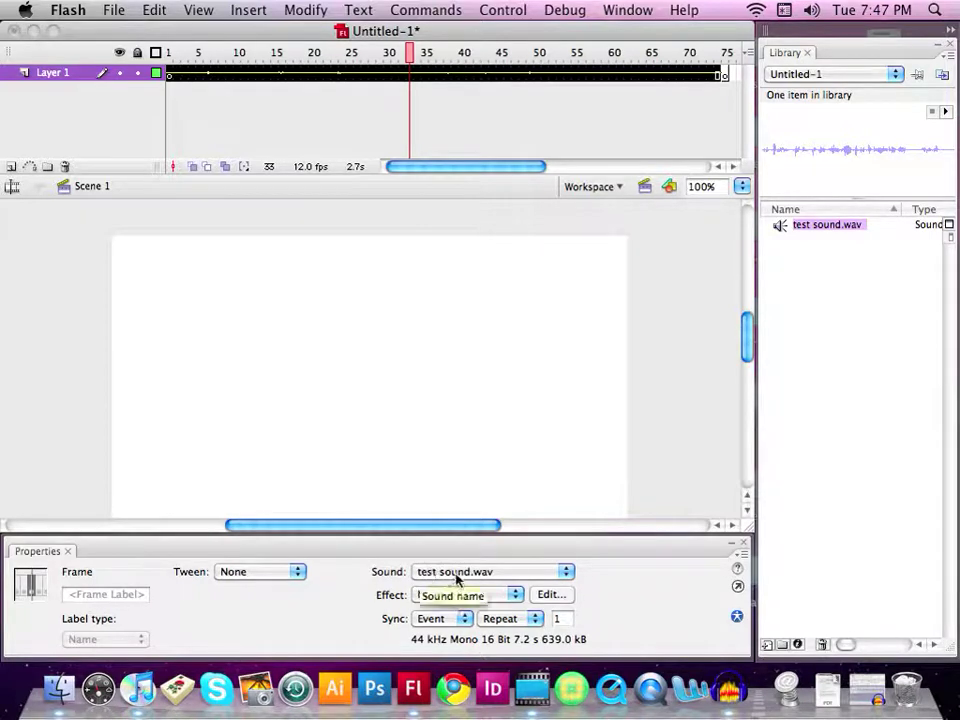
{"action": "left_click", "coordinate": [547, 596]}
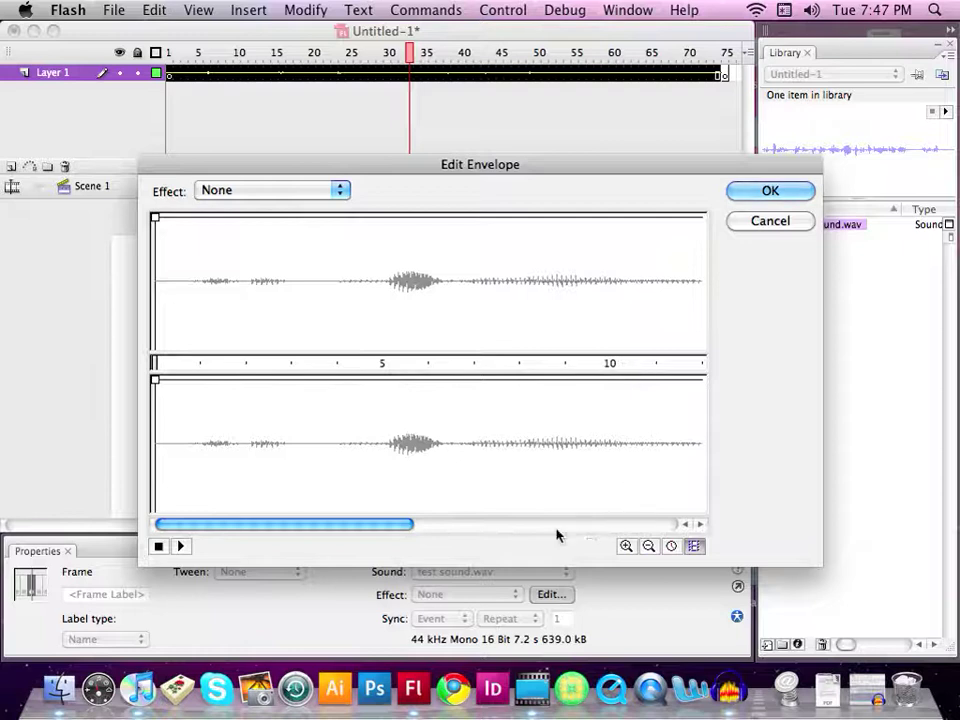
Step: Switch the envelope ruler to seconds, back to frames, and scroll to frames 30–35
{"action": "left_click", "coordinate": [699, 525]}
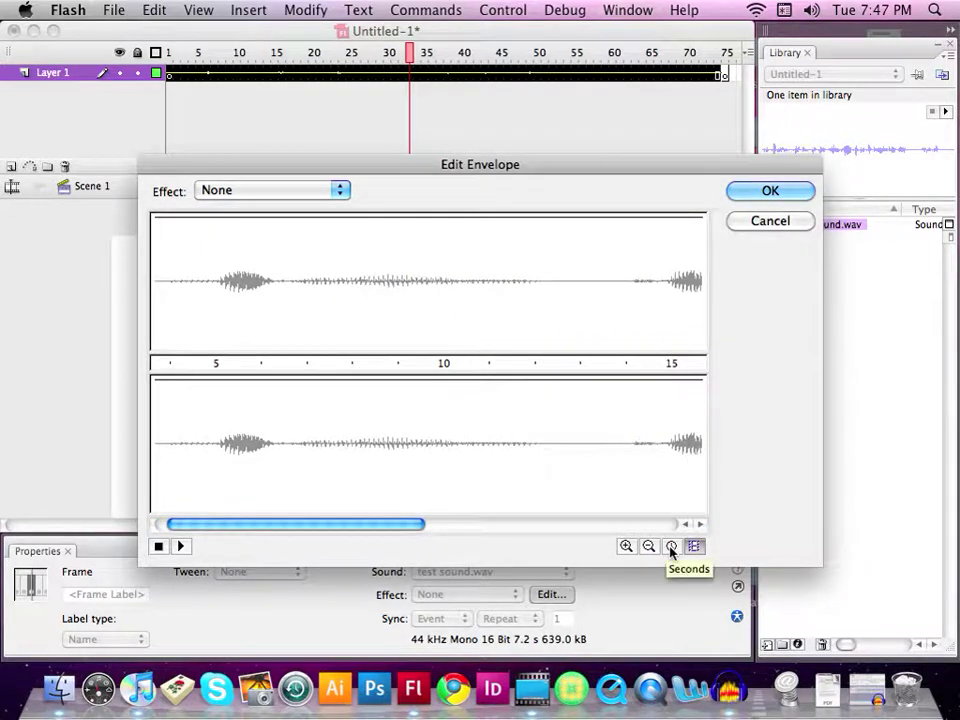
{"action": "left_click", "coordinate": [671, 547]}
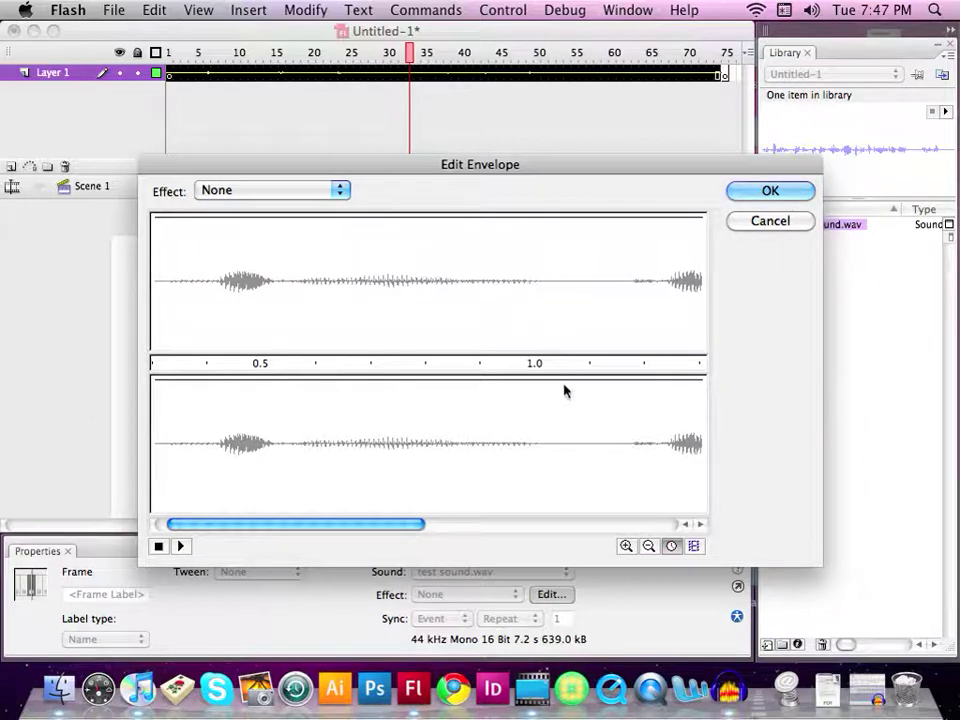
{"action": "left_click", "coordinate": [693, 547]}
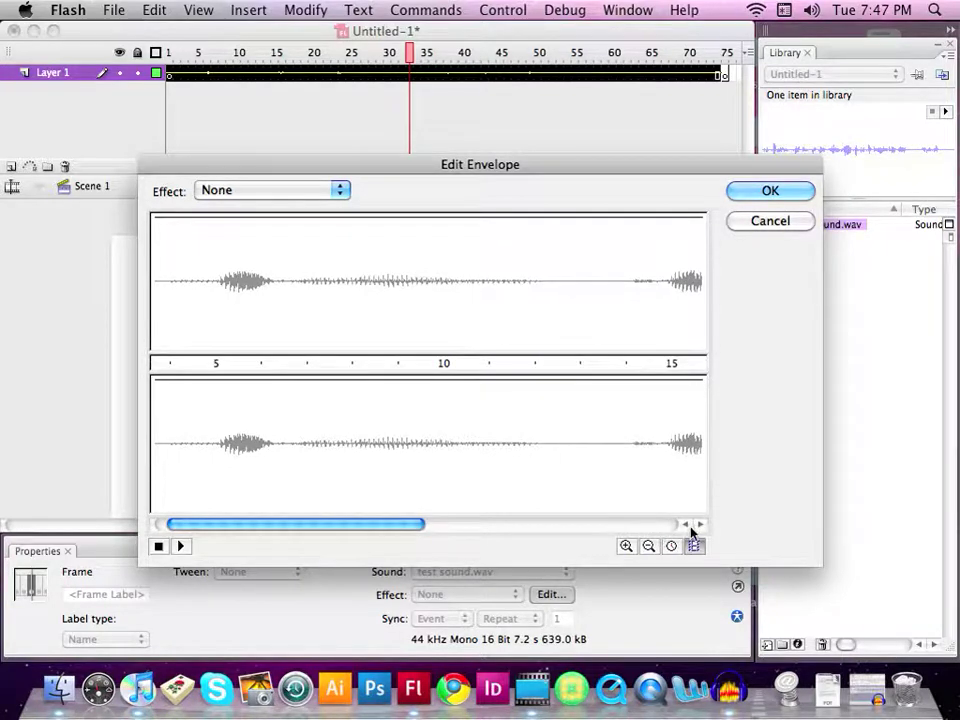
{"action": "left_click", "coordinate": [699, 524]}
{"action": "left_click_drag", "start_coordinate": [699, 524], "coordinate": [697, 525]}
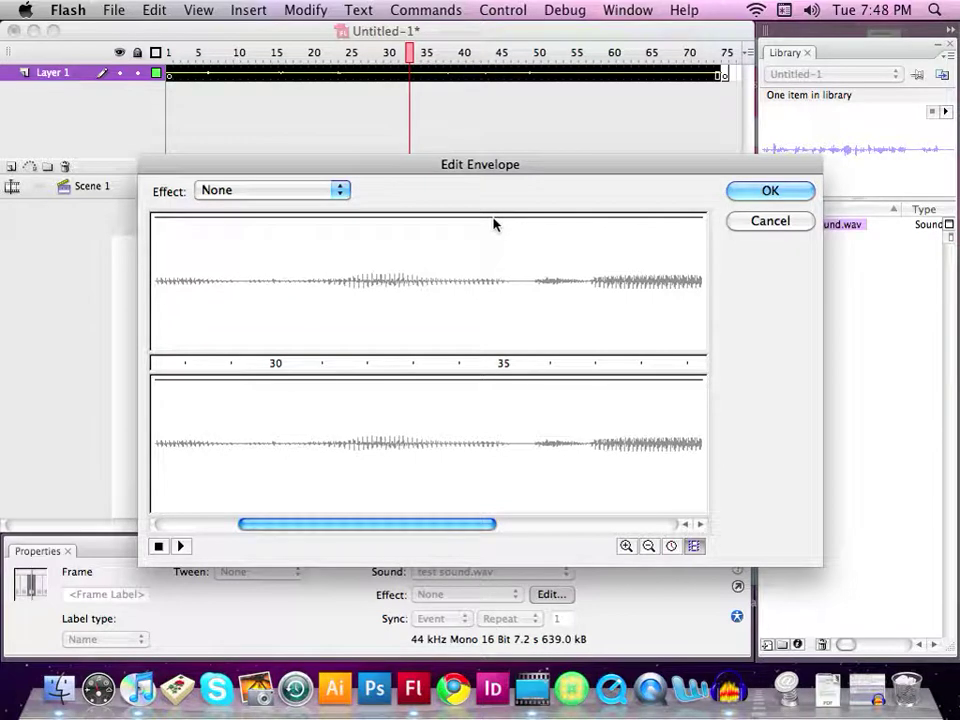
Step: Add two volume points near frame 35, then drag the later one to silence under the first
{"action": "left_click", "coordinate": [493, 219]}
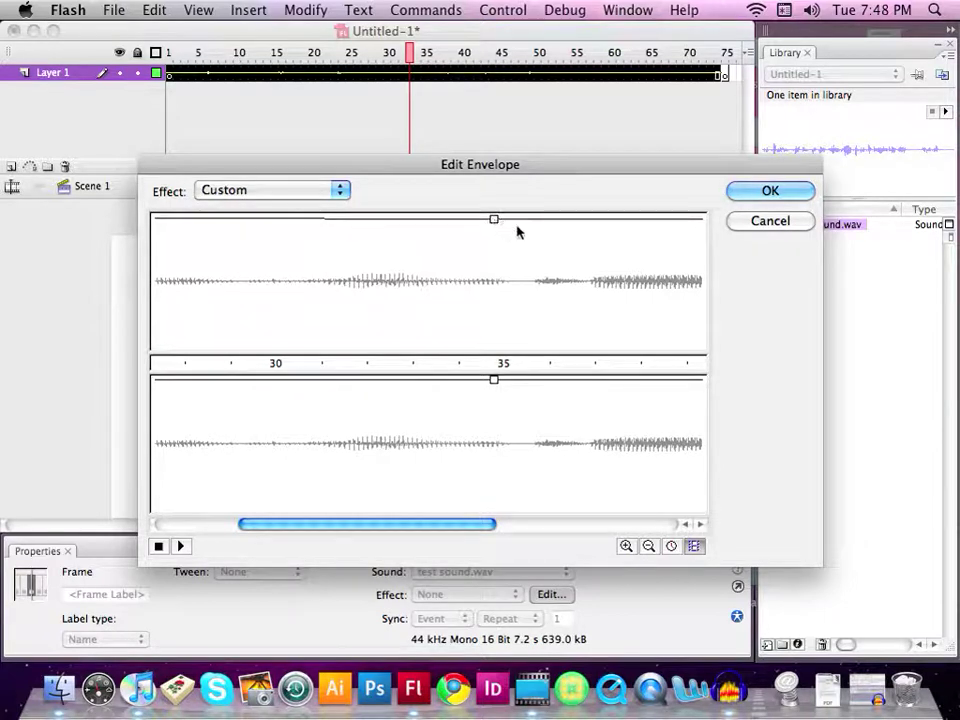
{"action": "left_click", "coordinate": [626, 221]}
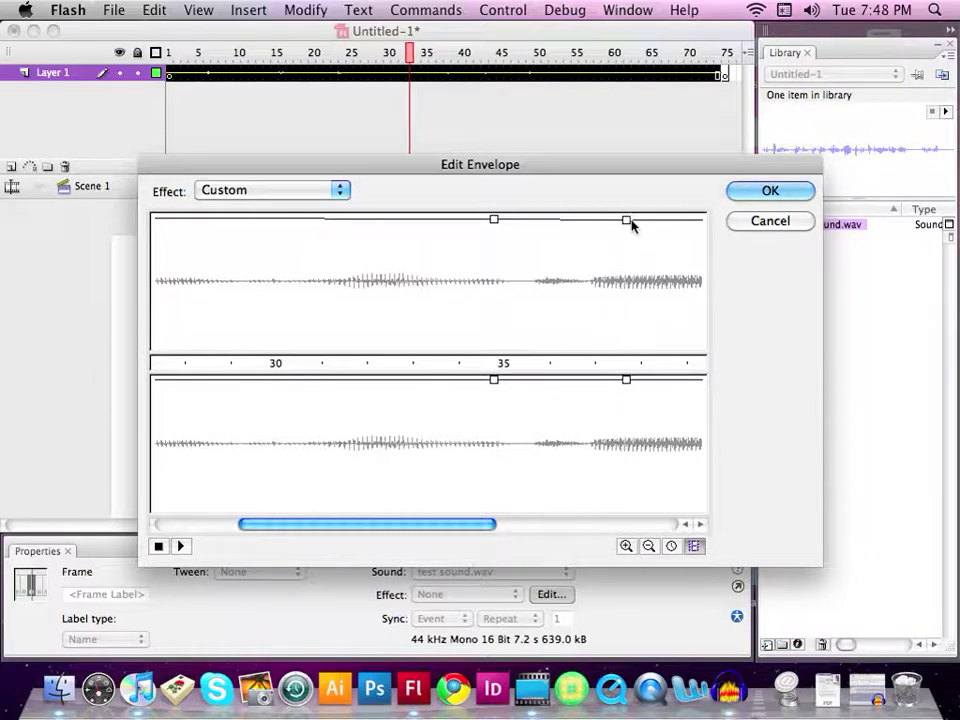
{"action": "left_click_drag", "start_coordinate": [626, 221], "coordinate": [646, 510]}
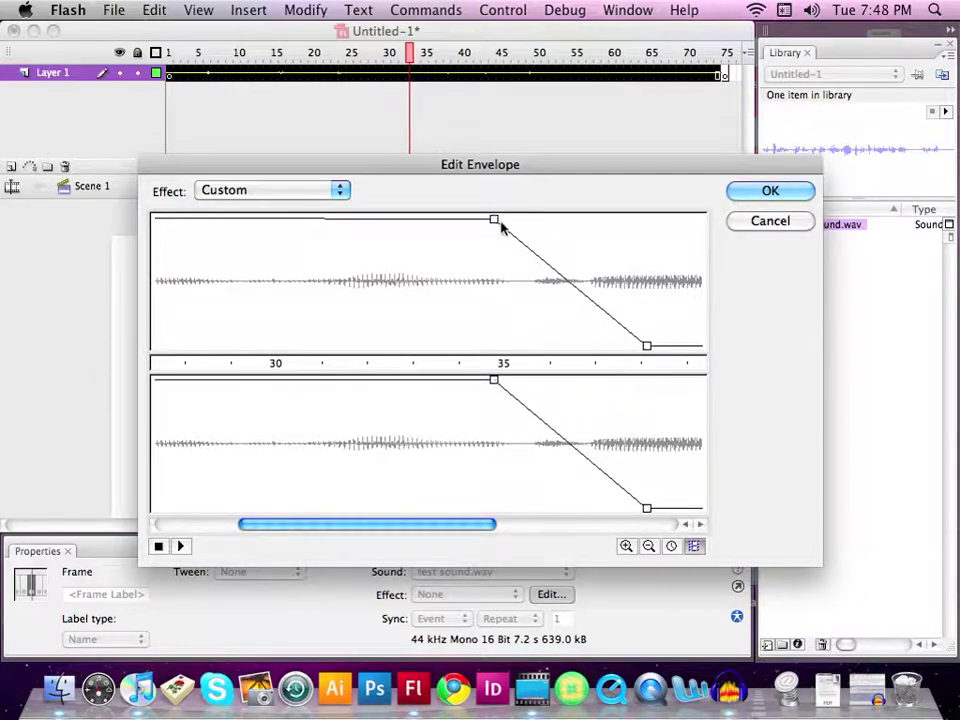
{"action": "left_click_drag", "start_coordinate": [647, 346], "coordinate": [489, 360]}
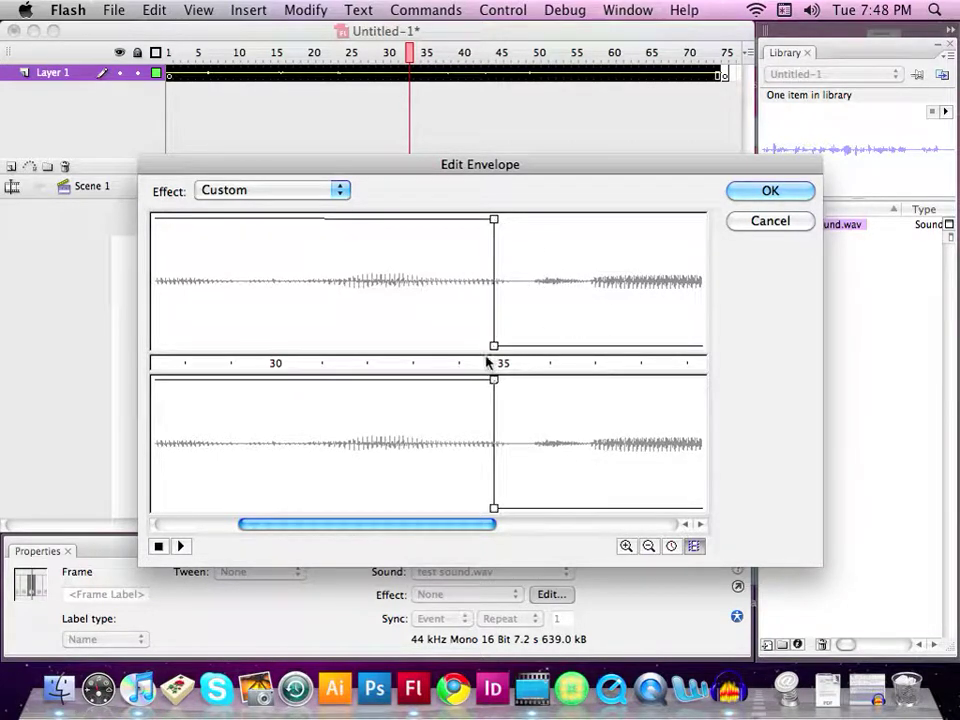
Step: Apply the Custom envelope to test sound.wav, rewind to frame 1 and play the timeline
{"action": "left_click", "coordinate": [768, 193]}
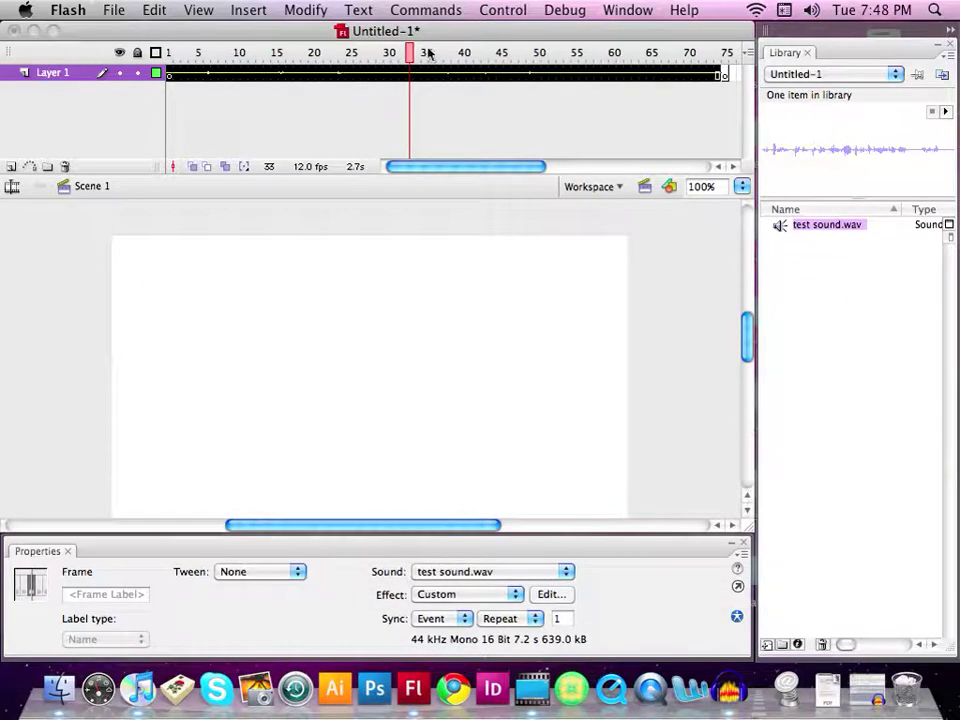
{"action": "left_click", "coordinate": [502, 11]}
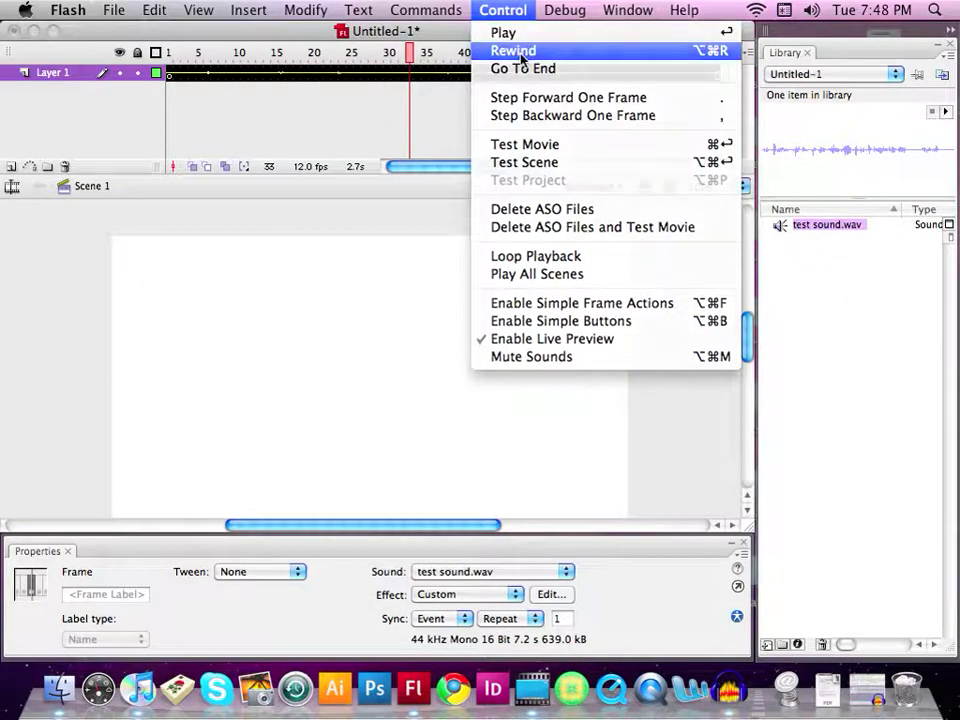
{"action": "left_click", "coordinate": [521, 51]}
{"action": "left_click", "coordinate": [517, 12]}
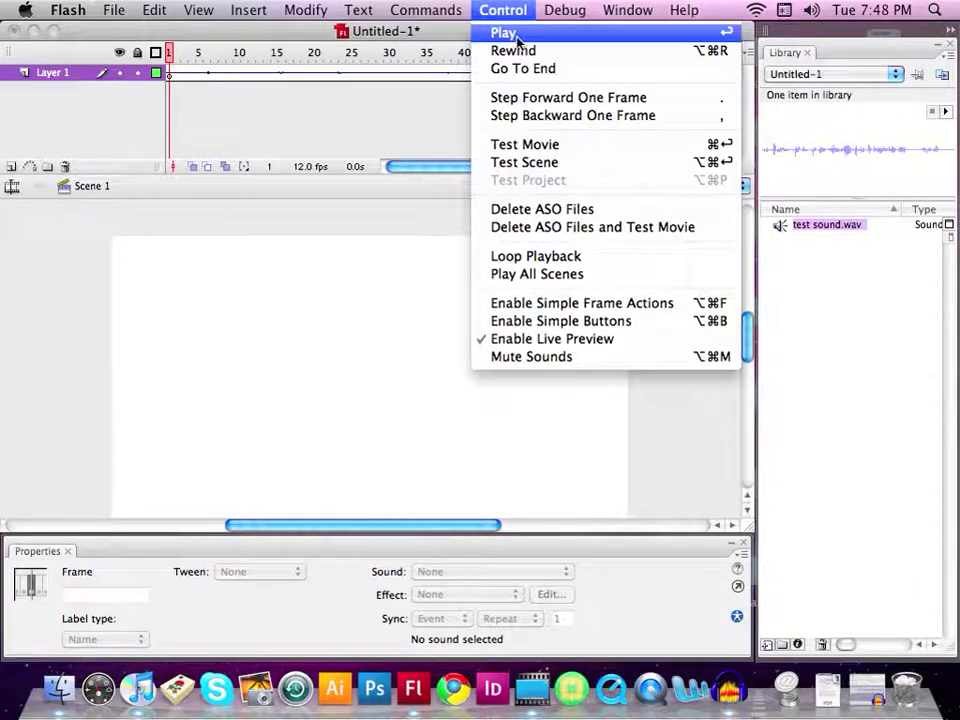
{"action": "left_click", "coordinate": [517, 34]}
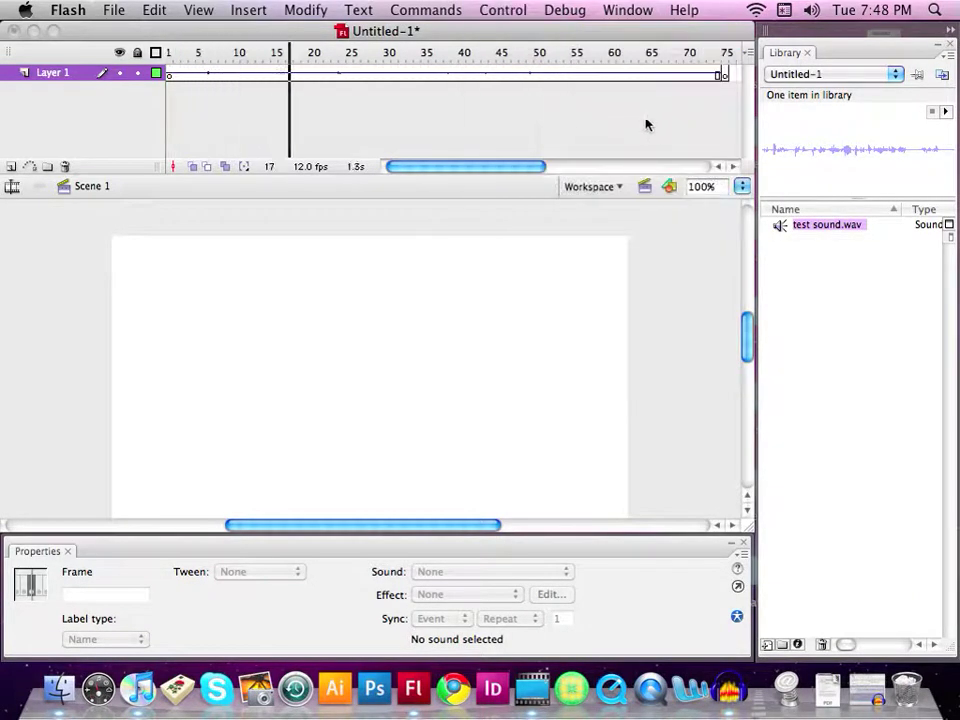